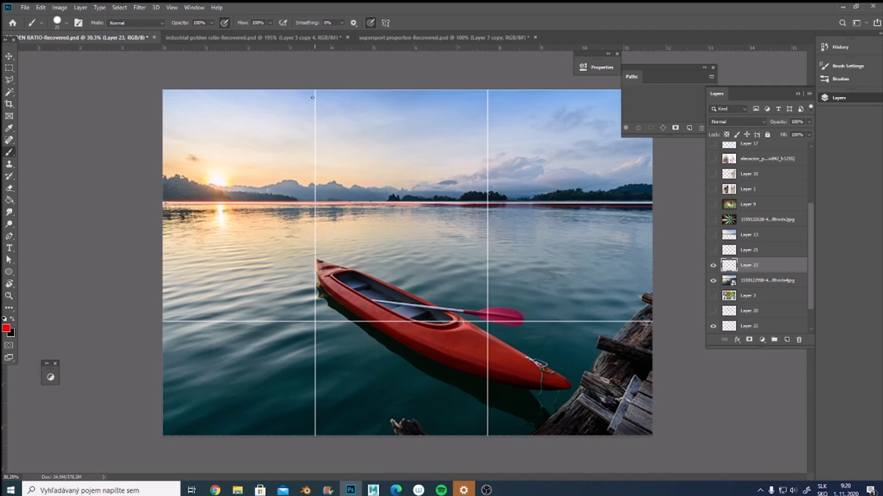
Step: Draw a red brace along the upper third of the kayak photo and label it 1/3
mouse_move(314, 95)
mouse_down()
mouse_move(298, 144)
mouse_move(308, 207)
mouse_up()
drag(272, 131, 271, 151)
mouse_move(279, 131)
mouse_down()
mouse_move(275, 157)
mouse_move(283, 163)
mouse_up()
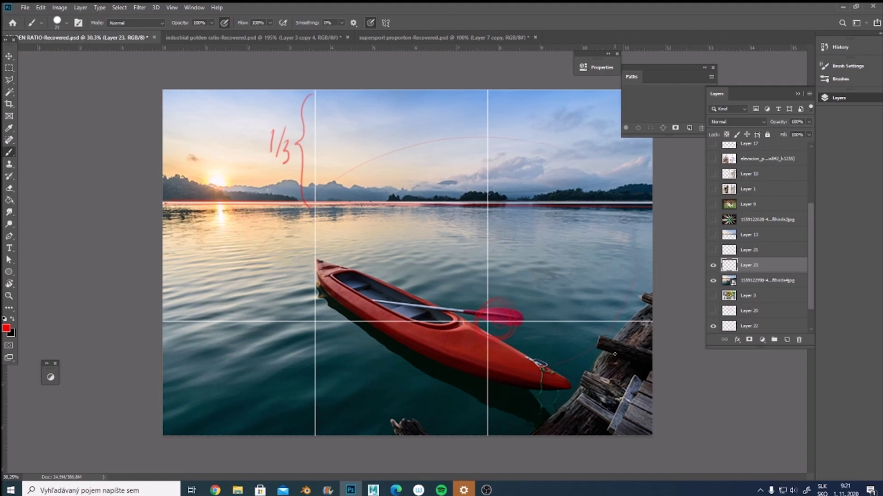
Step: Show Layer 13 with the alternative horizon placement, and show the dartboard photo layer
click(715, 235)
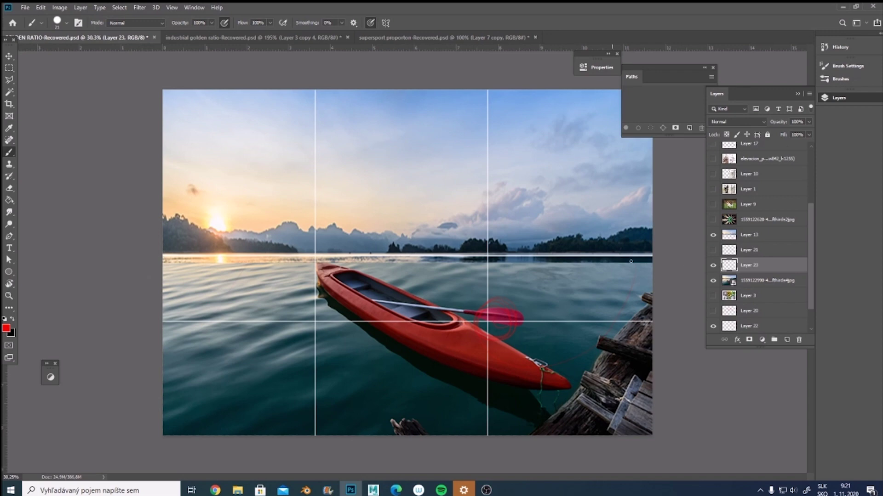
click(714, 220)
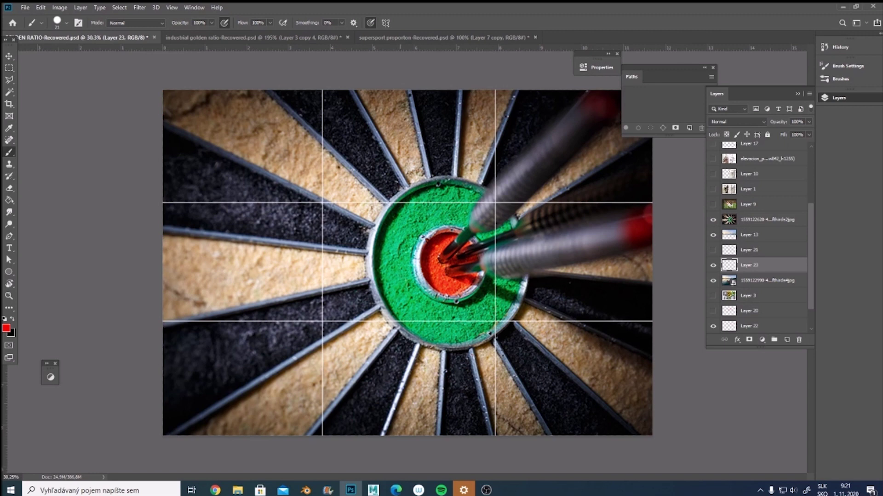
Step: On the dartboard layer, draw red marks on both sides of the bullseye, and show the puppy photo on Layer 9
click(760, 220)
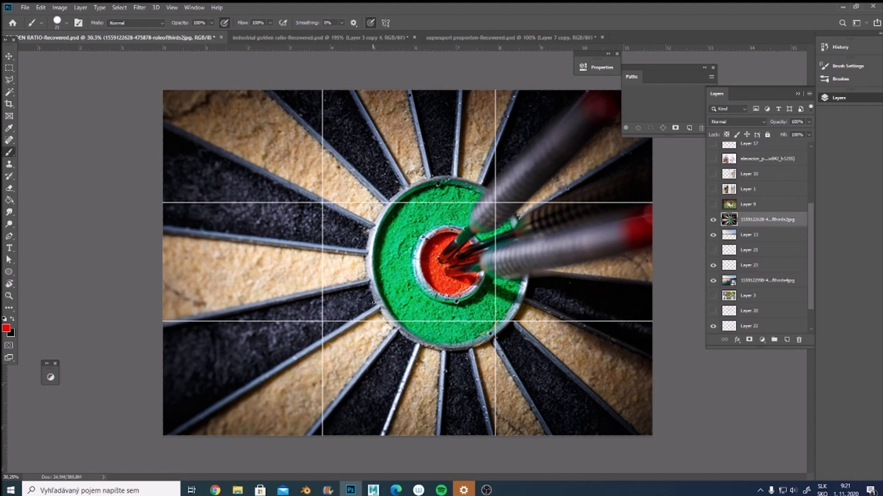
drag(410, 255, 409, 276)
mouse_move(510, 257)
mouse_down()
mouse_move(483, 258)
mouse_move(490, 248)
mouse_up()
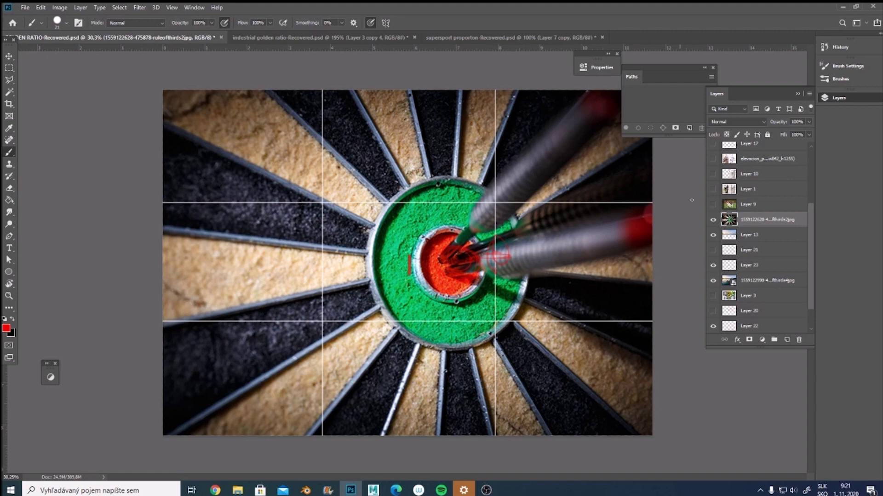
click(713, 204)
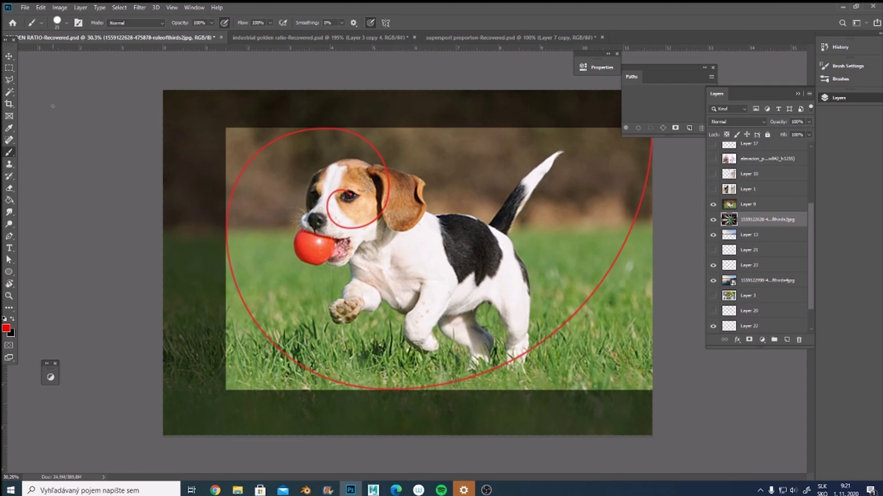
Step: Try cropping the puppy photo to the brighter frame around the golden spiral
click(9, 104)
drag(160, 88, 193, 108)
drag(409, 418, 410, 386)
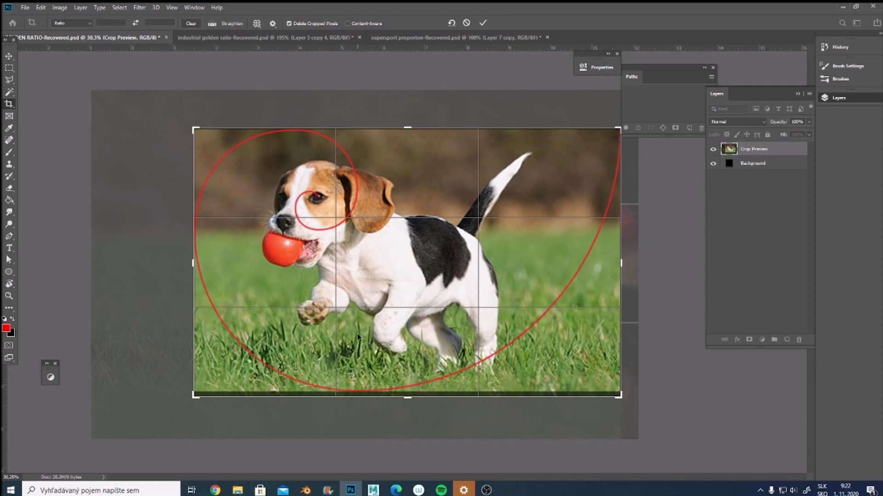
key(Escape)
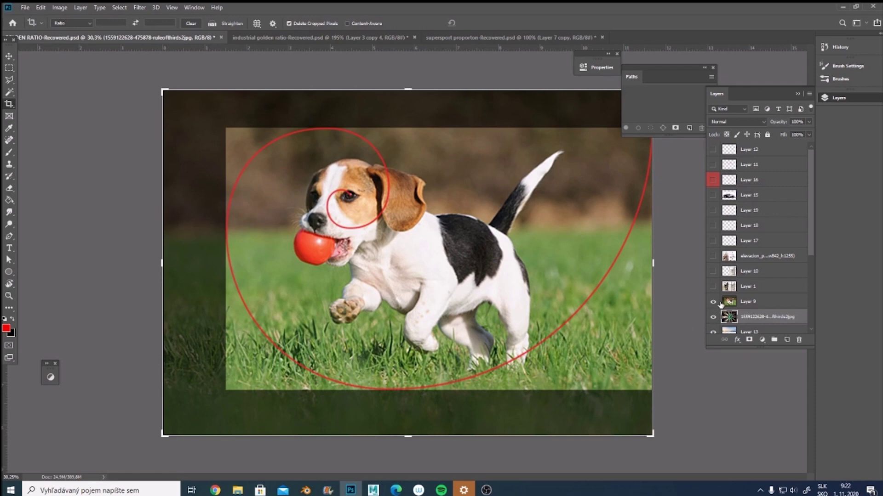
Step: Show the magazine cover on Layer 1, its spiral overlay on Layer 10, and the building elevation layer
click(713, 287)
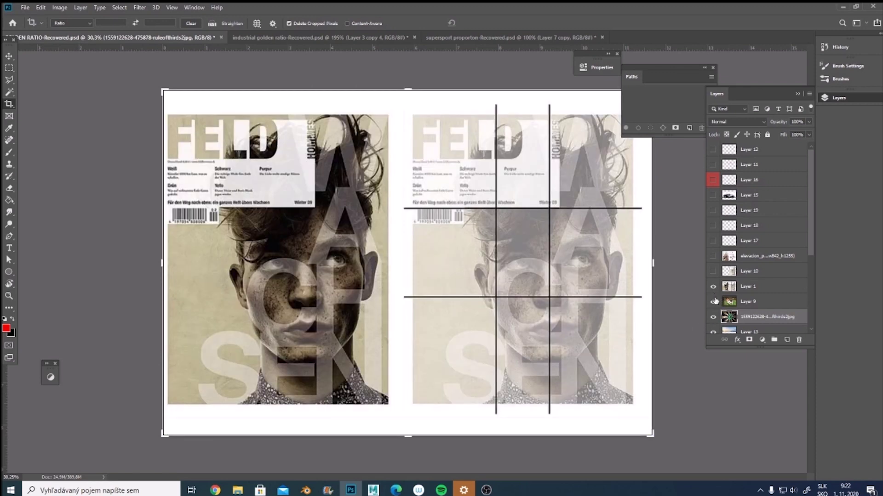
click(751, 288)
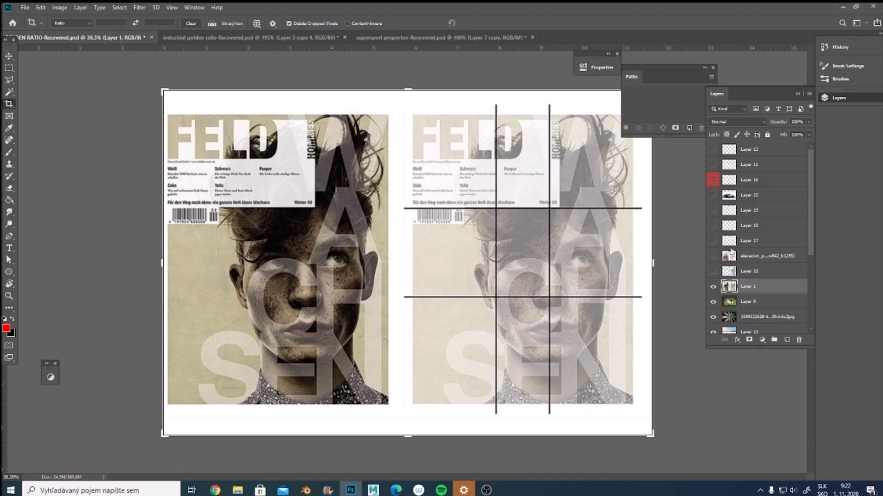
click(713, 272)
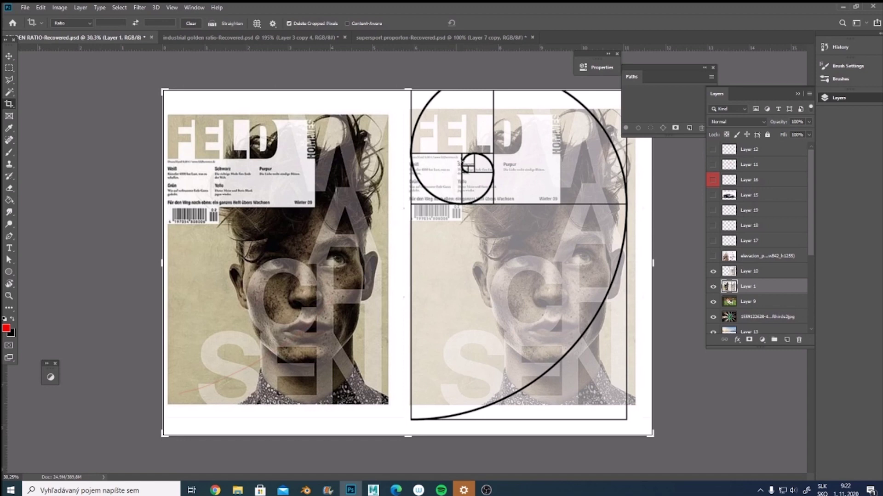
click(713, 258)
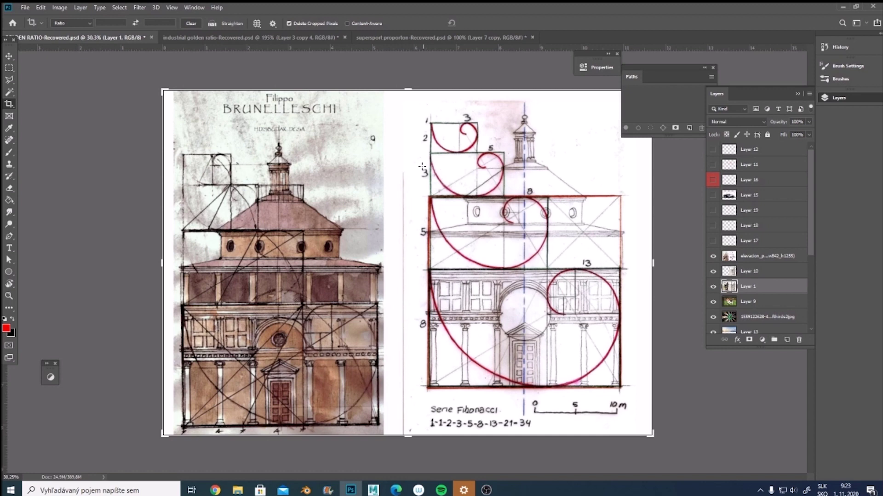
Step: Switch to the supersport proportion document and add a new layer directly above Layer 13
click(420, 37)
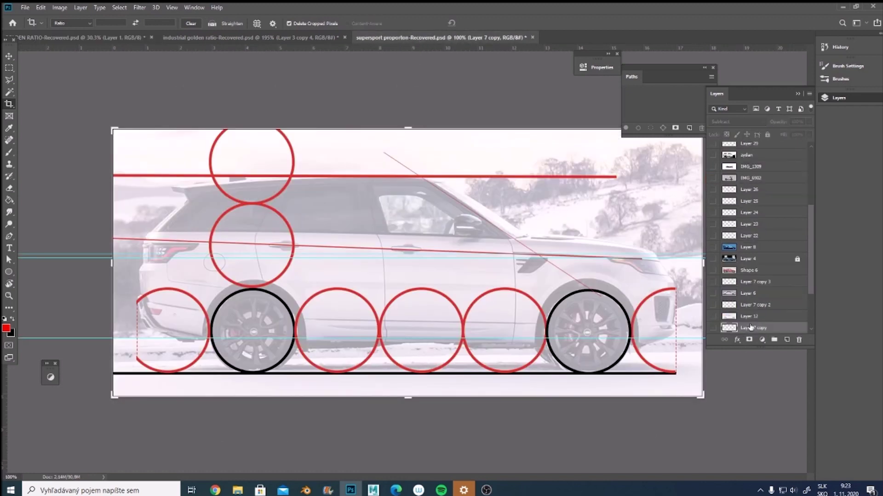
drag(814, 284, 811, 317)
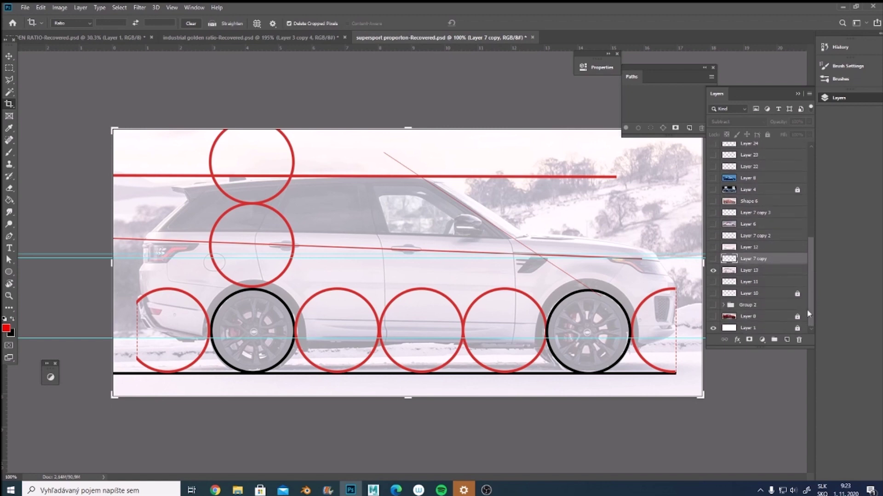
click(755, 271)
click(786, 340)
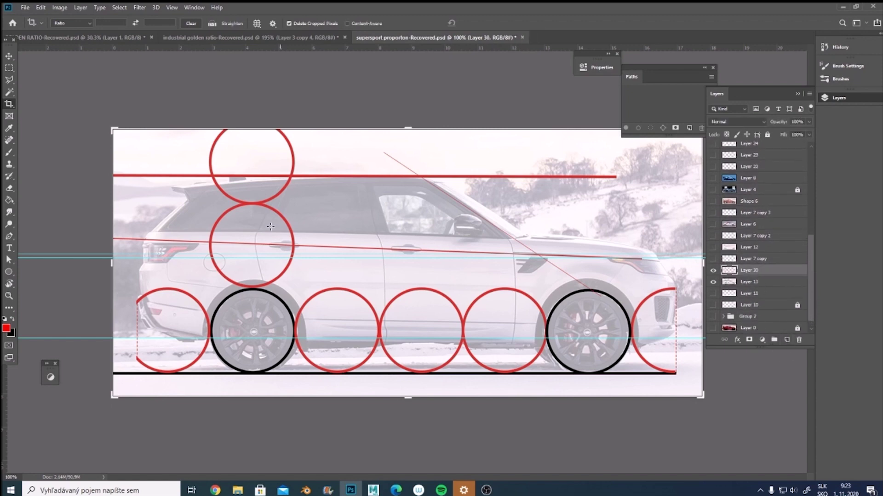
Step: Choose the Brush tool and reduce its size to a finer tip for annotating the car
click(9, 152)
right_click(432, 234)
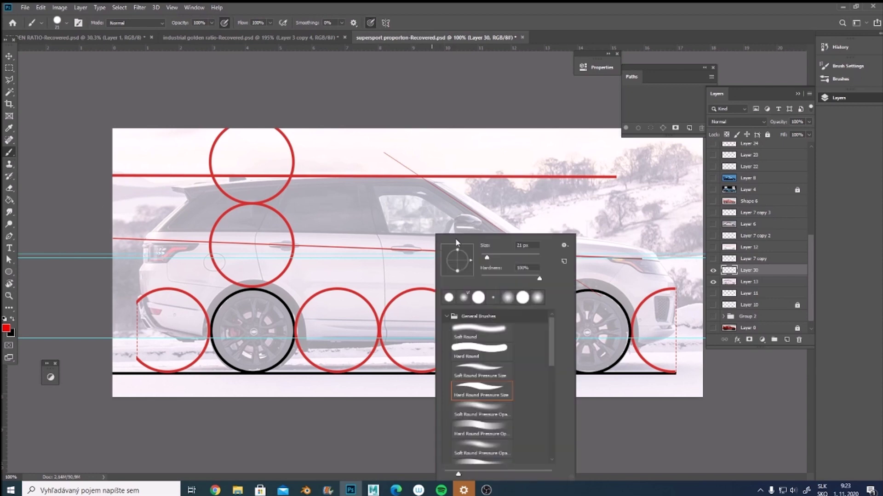
drag(487, 258, 488, 258)
key(Return)
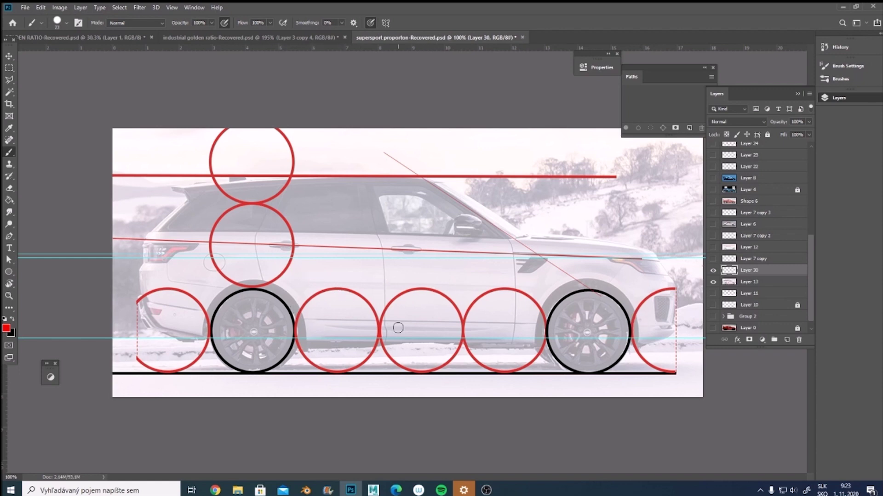
right_click(333, 325)
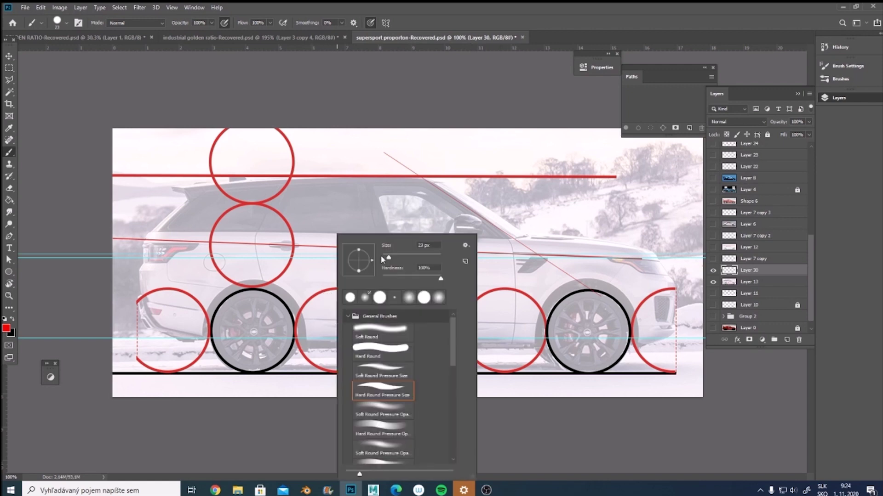
drag(387, 255, 384, 258)
key(Return)
Step: Mark the wheelbase with red vertical lines from both wheel centres and a horizontal line between them, labelled "3 wheels"
click(253, 334)
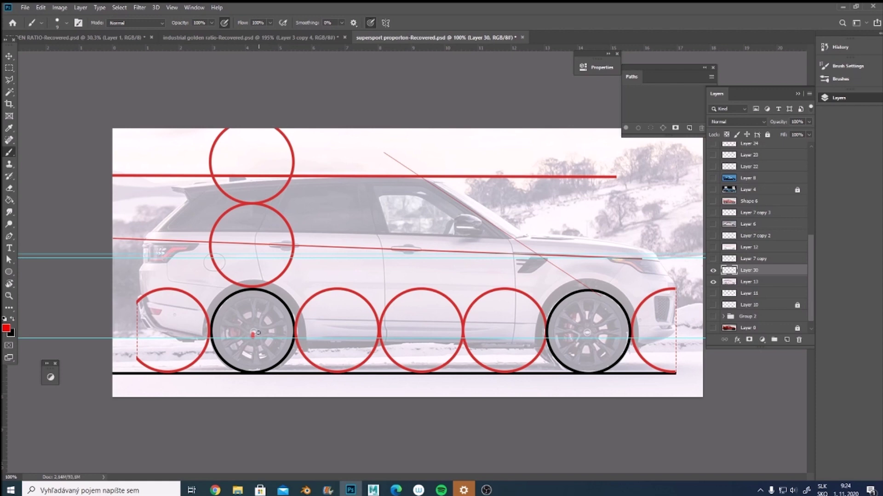
shift+click(253, 392)
click(588, 331)
shift+click(589, 394)
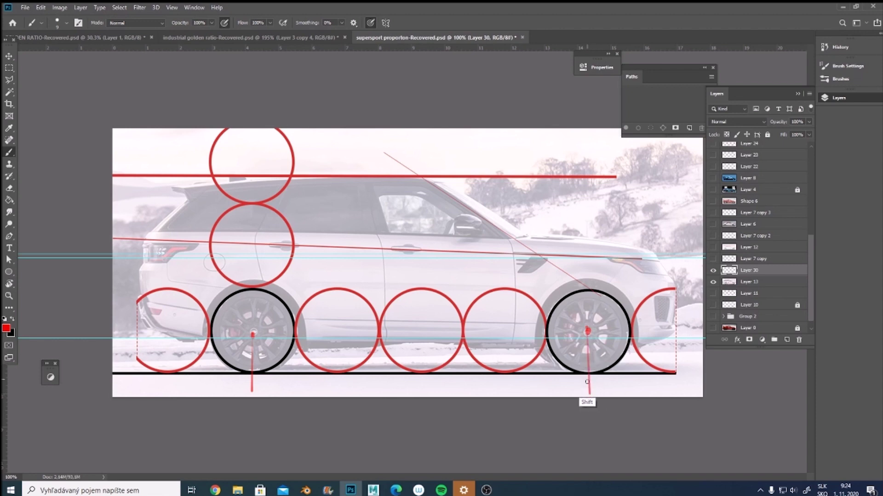
shift+click(589, 387)
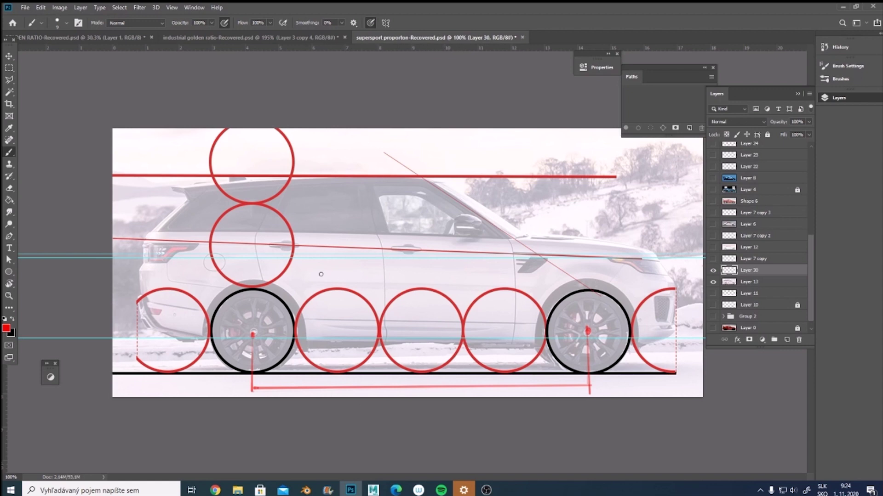
mouse_move(381, 272)
mouse_down()
mouse_move(381, 288)
mouse_move(411, 266)
mouse_move(439, 282)
mouse_move(450, 276)
mouse_up()
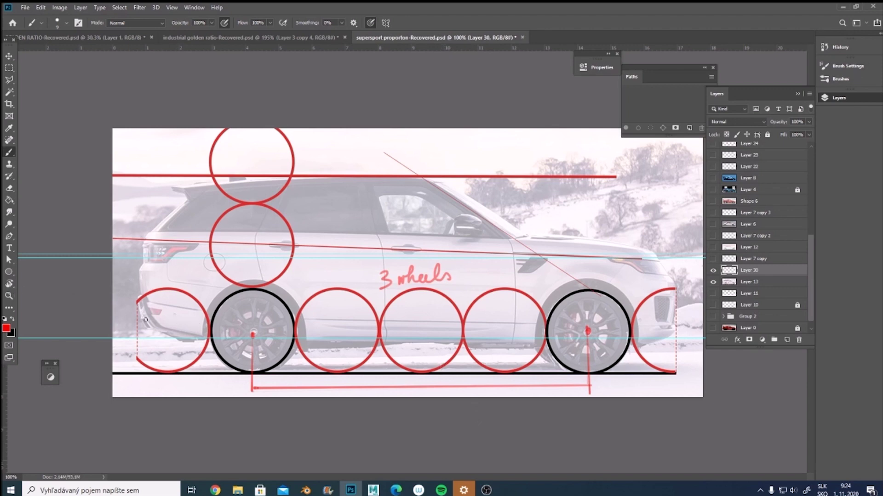
Step: Draw a double arrow across the rear overhang, write 2/3 and 3/4 above it, and label the front overhang 1/2
drag(139, 325, 209, 325)
drag(209, 324, 203, 319)
drag(145, 271, 163, 280)
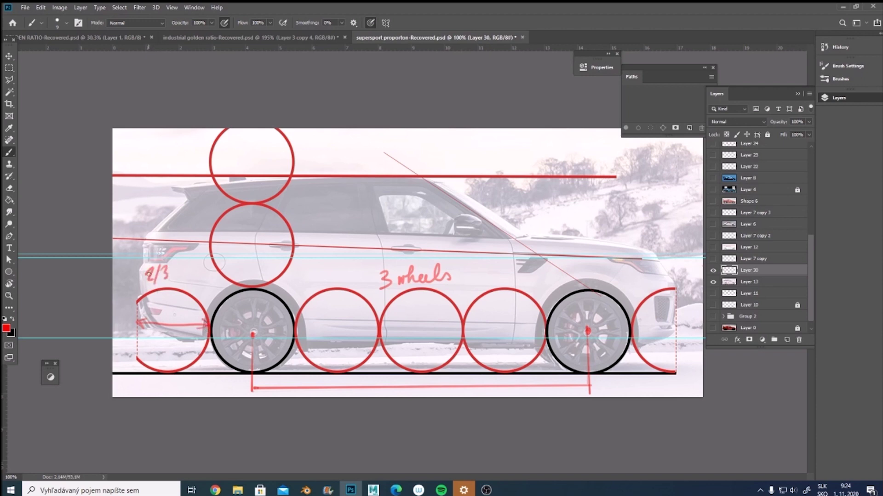
drag(144, 228, 153, 247)
drag(157, 234, 162, 247)
mouse_move(647, 260)
mouse_down()
mouse_move(644, 276)
mouse_move(665, 280)
mouse_up()
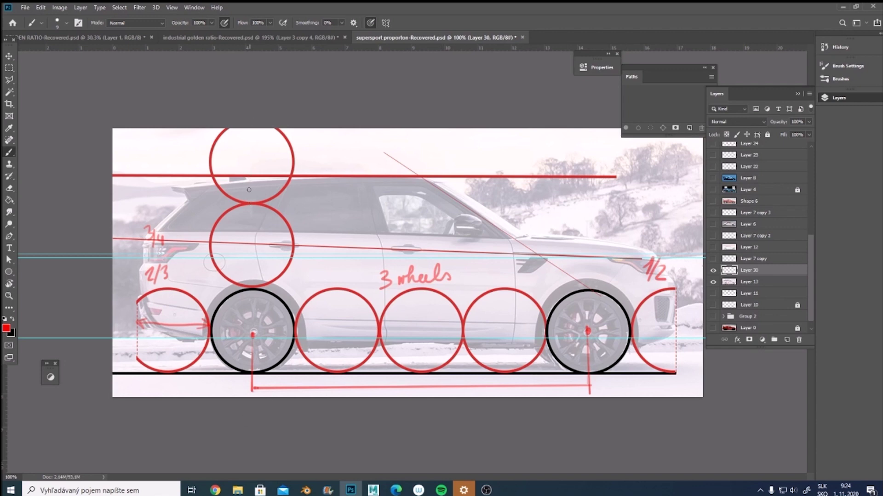
Step: Draw a red vertical height line from the roof line to the rear wheel and write its wheel-count label starting with 2
shift+drag(253, 179, 253, 346)
shift+click(254, 333)
drag(309, 150, 317, 161)
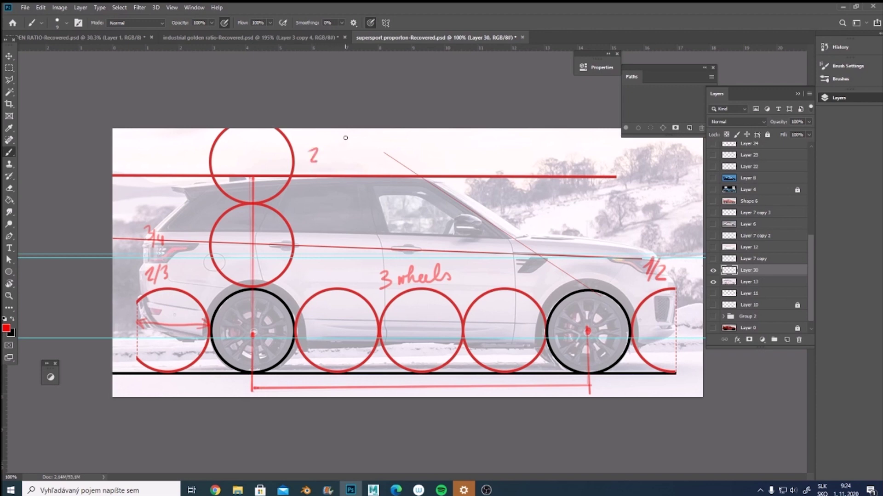
mouse_move(332, 149)
mouse_down()
mouse_move(334, 161)
mouse_move(344, 162)
mouse_move(332, 181)
mouse_move(340, 185)
mouse_up()
drag(344, 177, 342, 195)
drag(290, 356, 302, 348)
Step: Hide the wheel annotations and, on a new layer, draw a vertical body-height line divided into 1/3 glass and 2/3 body
click(713, 270)
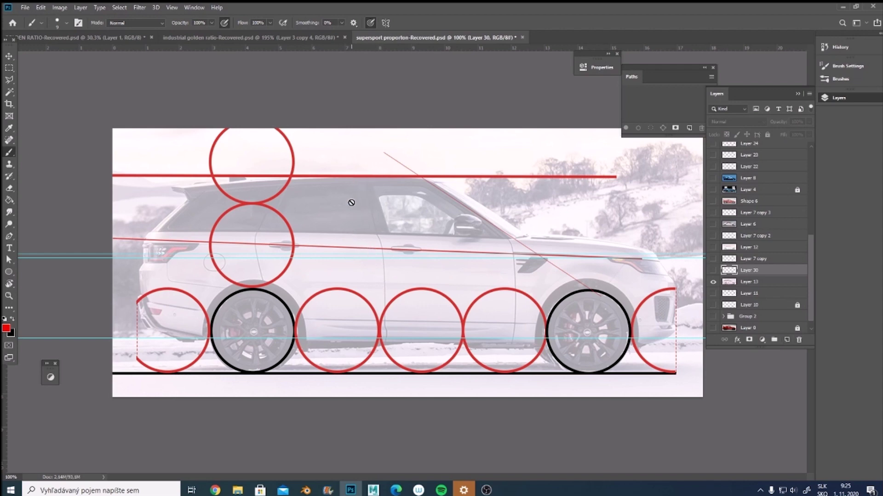
click(786, 340)
click(350, 177)
shift+click(354, 348)
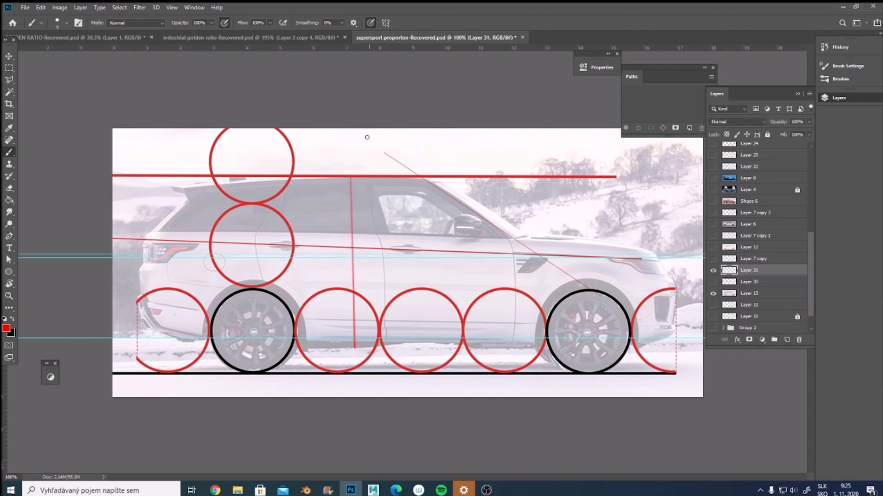
mouse_move(347, 234)
mouse_down()
mouse_move(355, 234)
mouse_move(362, 196)
mouse_move(374, 220)
mouse_move(356, 347)
mouse_up()
mouse_move(382, 263)
mouse_down()
mouse_move(380, 280)
mouse_move(405, 270)
mouse_move(399, 280)
mouse_up()
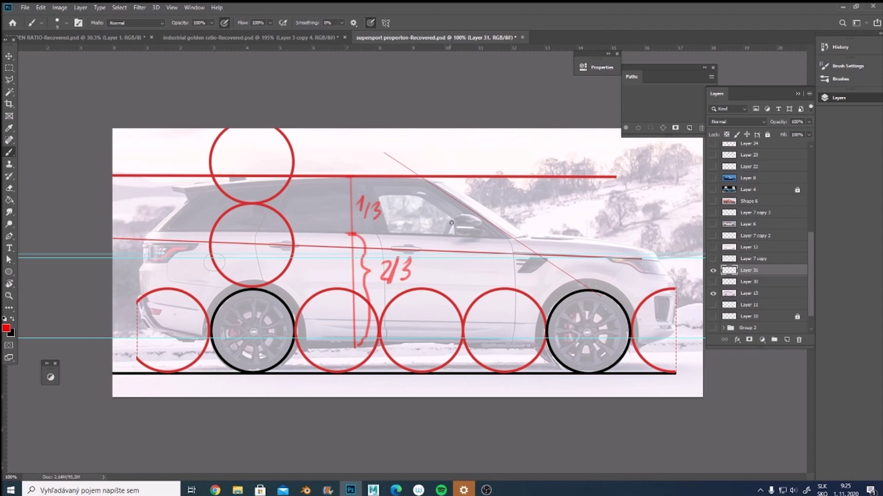
Step: Hide the body-height annotations and, on a new layer, extend the windshield line past the front wheel and mark the wheel
click(713, 270)
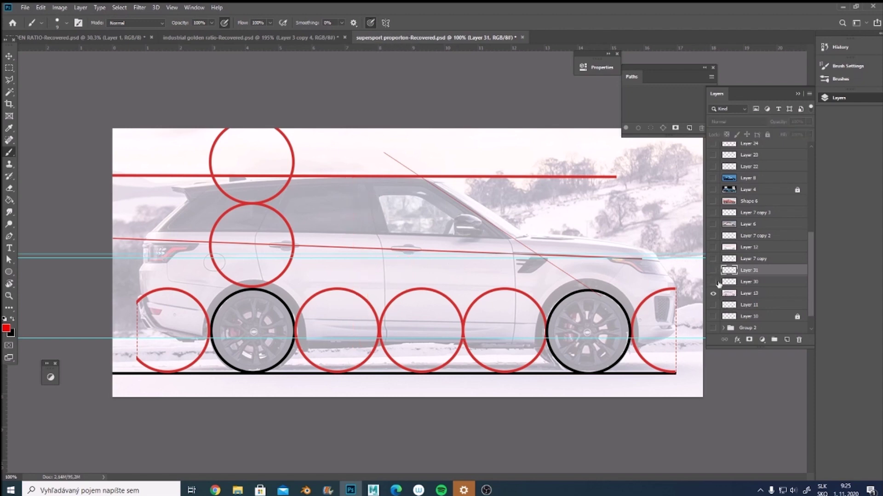
click(787, 340)
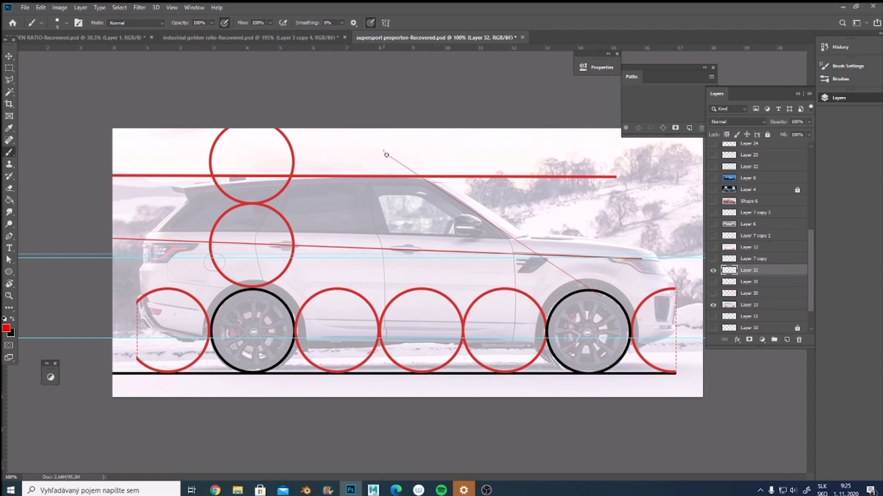
shift+click(646, 331)
mouse_move(588, 313)
mouse_down()
mouse_move(598, 316)
mouse_move(608, 295)
mouse_move(598, 317)
mouse_move(605, 295)
mouse_up()
Step: Hide the windshield annotations, outline the headlight and taillight in red on a new layer, and hide the guides
click(713, 271)
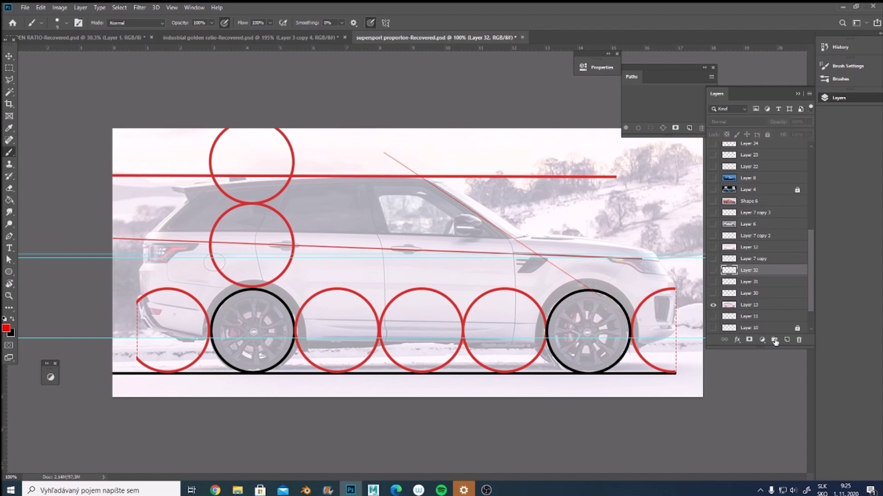
click(786, 340)
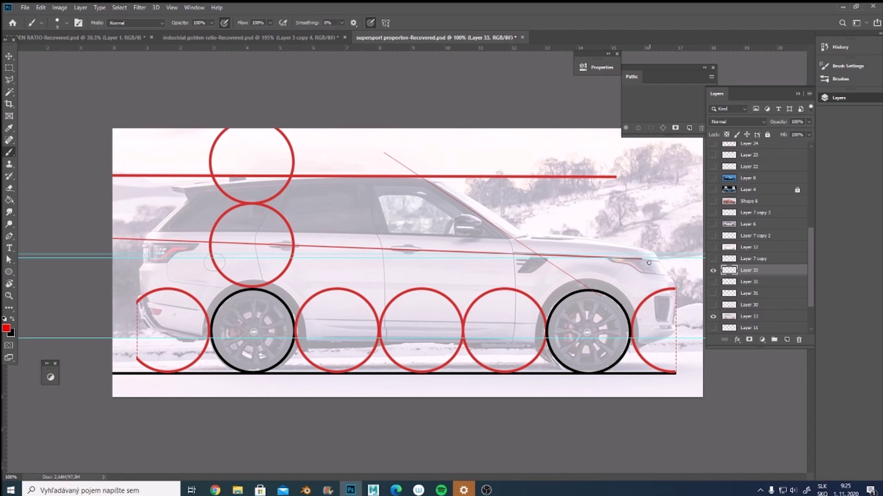
mouse_move(627, 258)
mouse_down()
mouse_move(676, 271)
mouse_move(617, 260)
mouse_up()
mouse_move(144, 248)
mouse_down()
mouse_move(141, 266)
mouse_move(175, 267)
mouse_move(190, 252)
mouse_move(170, 263)
mouse_move(177, 256)
mouse_up()
key(ctrl+h)
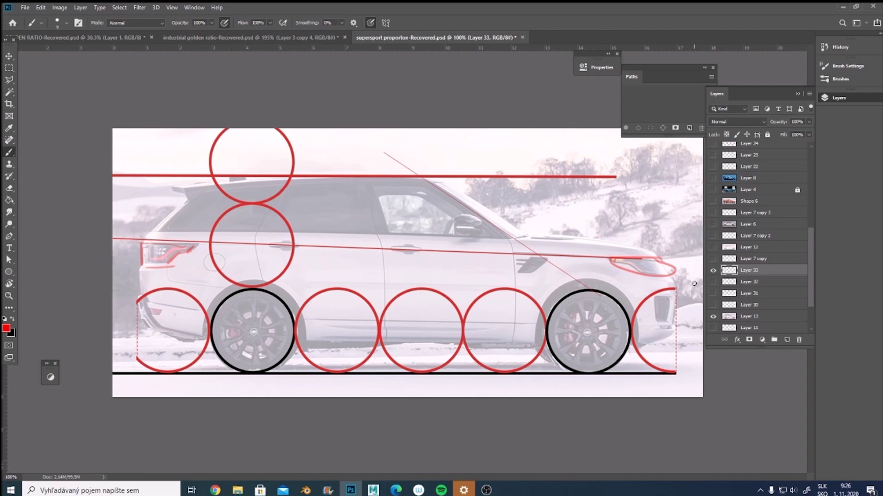
Step: Show the golden-ratio spiral overlay (Layer 7 copy) on the SUV and move it forward along the body
click(713, 259)
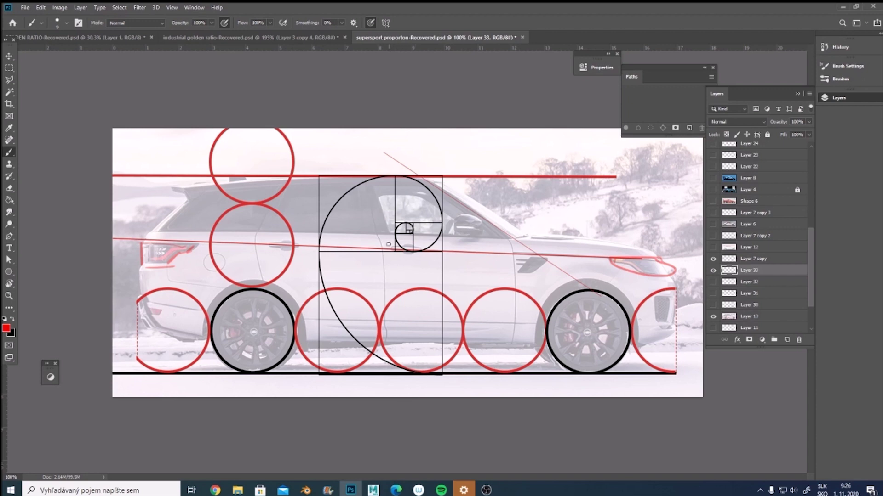
key(v)
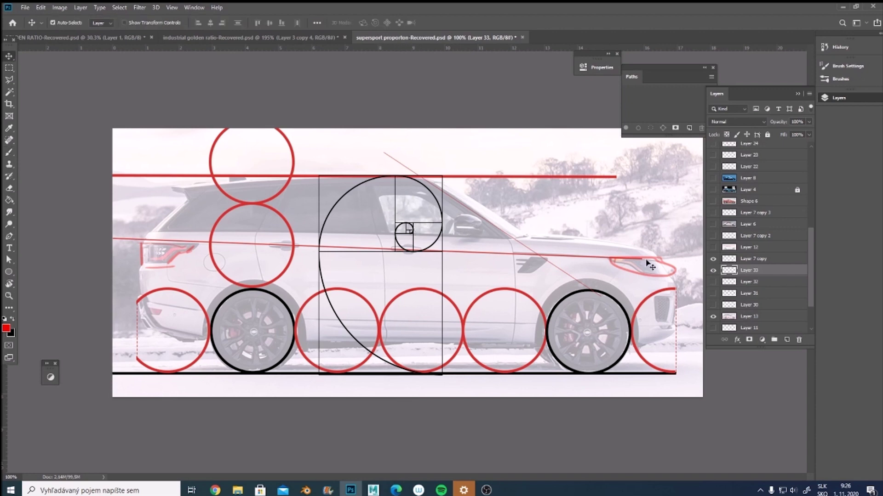
click(713, 259)
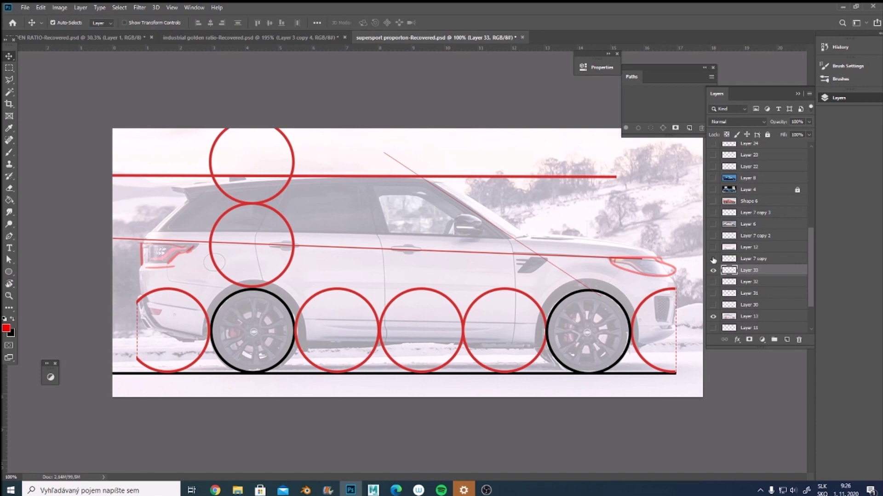
click(713, 259)
click(747, 259)
key(ctrl+t)
shift+drag(437, 224, 532, 248)
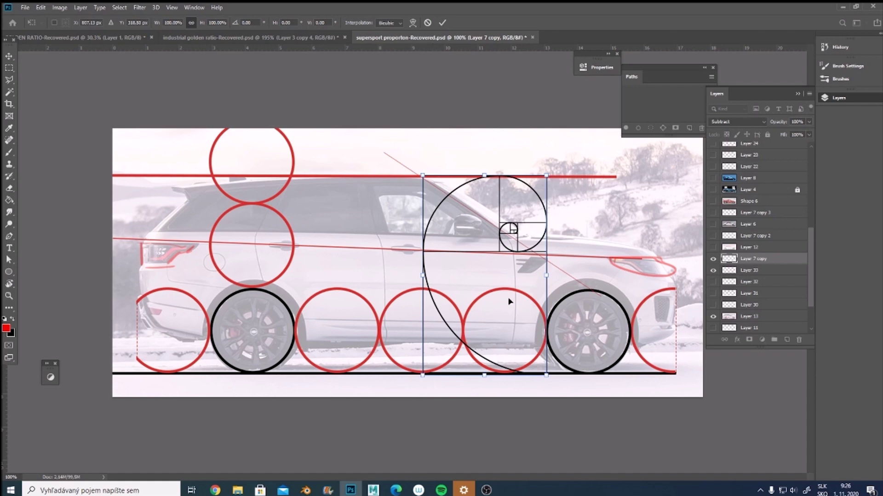
Step: Show the white sedan image (Layer 12) and, on a new layer, write "3 wheels + 1/4" in red beneath the wheelbase
click(713, 247)
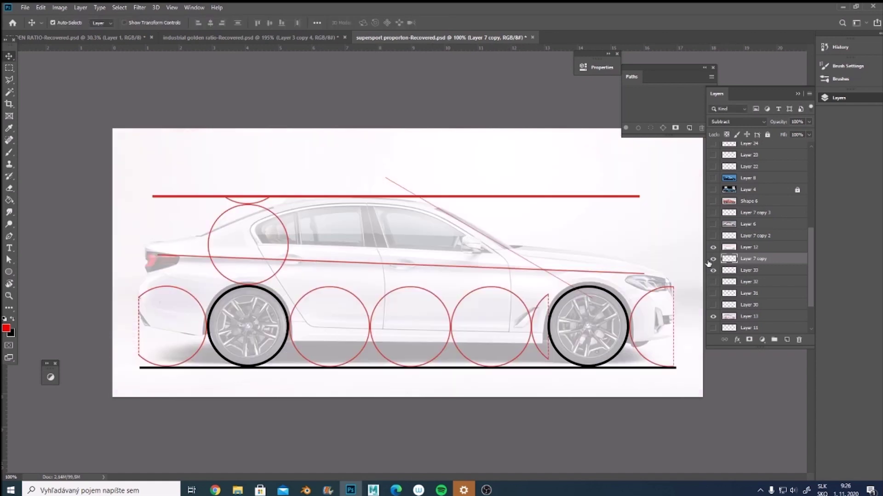
click(754, 247)
click(787, 340)
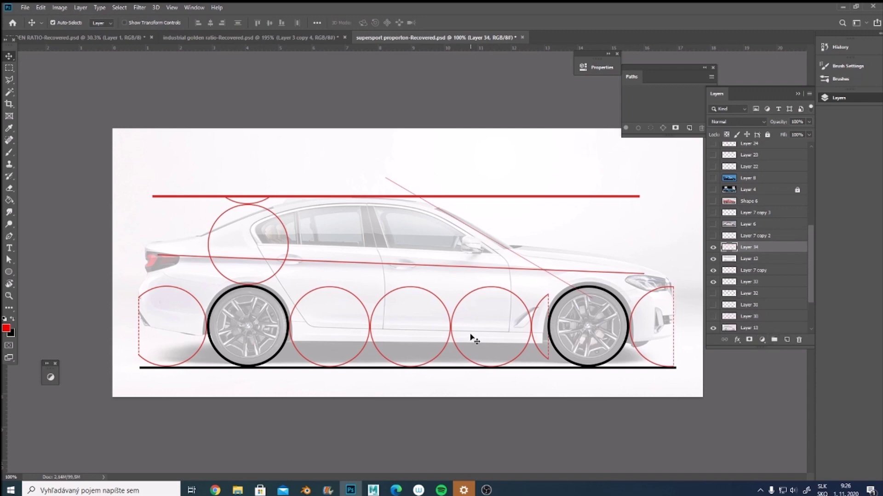
key(b)
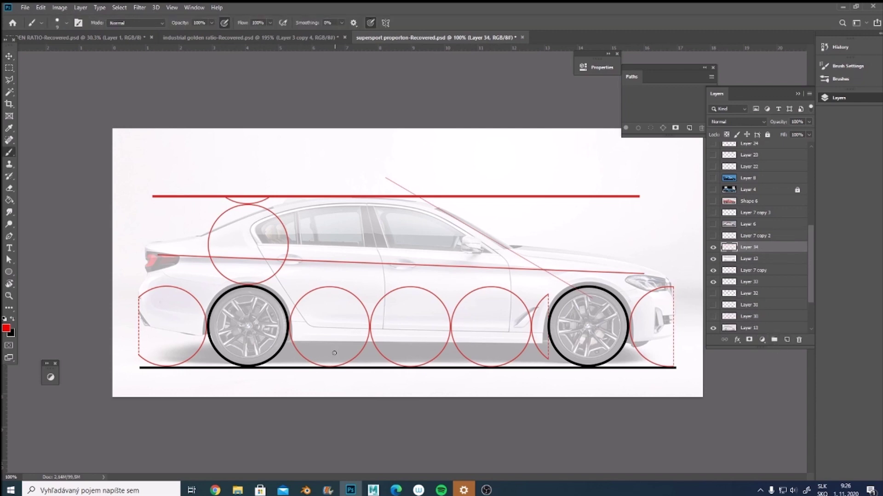
mouse_move(369, 372)
mouse_down()
mouse_move(367, 390)
mouse_move(389, 390)
mouse_move(404, 374)
mouse_move(412, 389)
mouse_move(445, 392)
mouse_move(482, 373)
mouse_move(499, 393)
mouse_up()
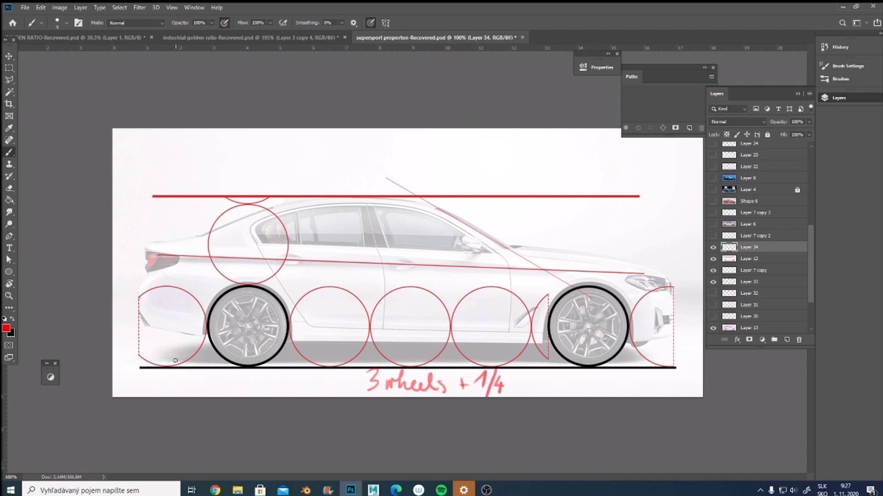
Step: Label the sedan's rear overhang 3/4 and its front overhang 1/2 in red below the ground line
mouse_move(153, 378)
mouse_down()
mouse_move(156, 394)
mouse_move(177, 383)
mouse_move(175, 396)
mouse_up()
drag(649, 379, 649, 394)
mouse_move(666, 374)
mouse_down()
mouse_move(657, 395)
mouse_move(677, 394)
mouse_up()
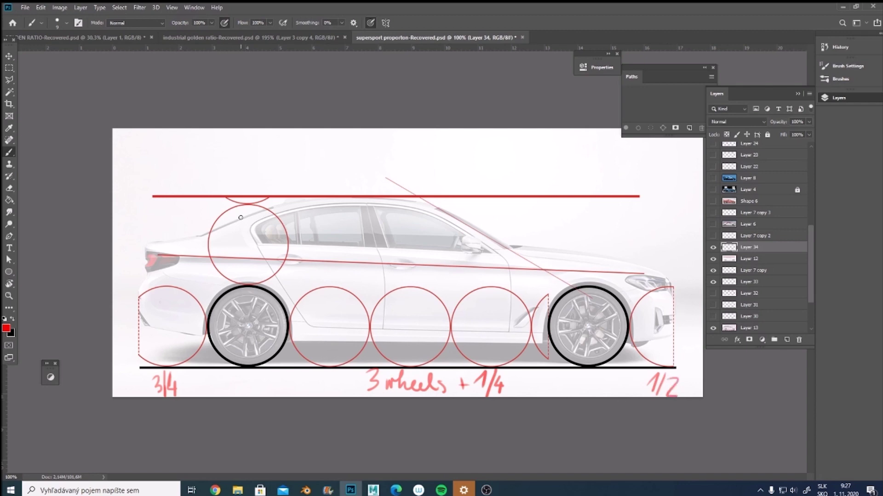
Step: Draw a straight red height line from the sedan's roof line to the rear wheel's base and write "2 whee" above the roof
click(245, 195)
shift+click(245, 366)
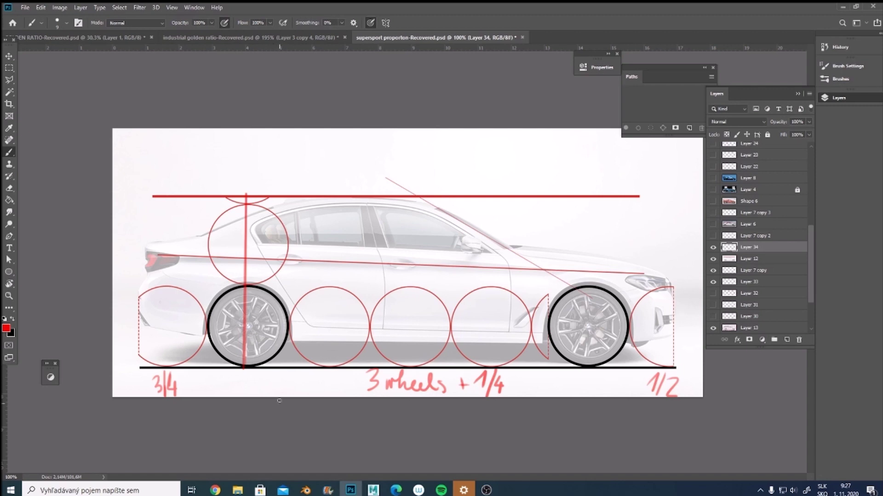
mouse_move(296, 155)
mouse_down()
mouse_move(302, 171)
mouse_move(326, 158)
mouse_move(344, 167)
mouse_up()
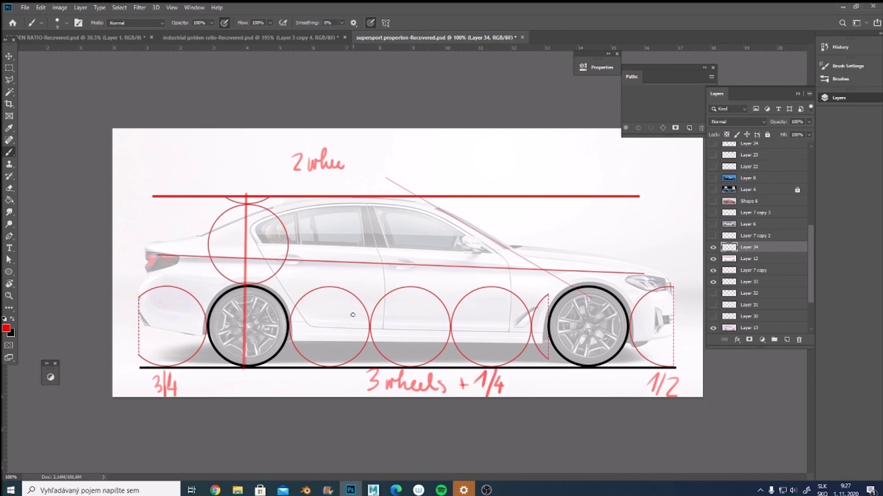
Step: Show the golden-ratio spiral overlay (Layer 7 copy 2) on the sedan and outline its headlight and taillight in red
click(713, 235)
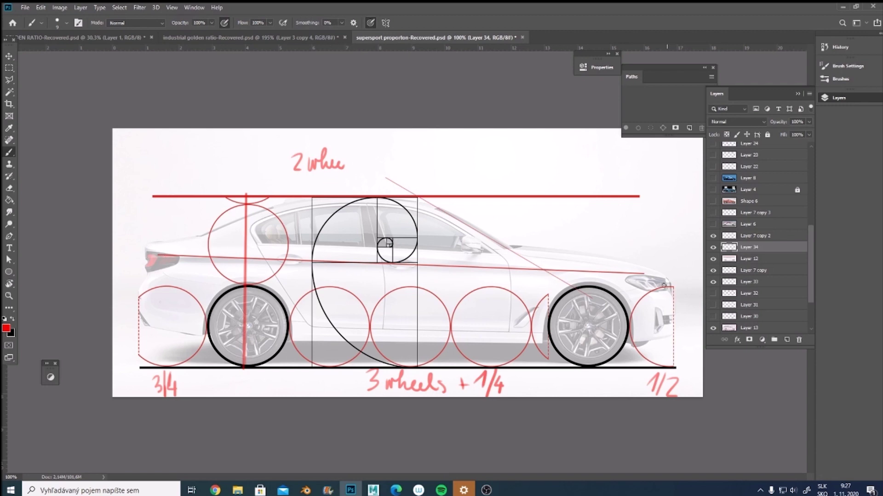
mouse_move(651, 280)
mouse_down()
mouse_move(620, 279)
mouse_move(633, 276)
mouse_move(663, 289)
mouse_up()
mouse_move(150, 251)
mouse_down()
mouse_move(169, 274)
mouse_move(136, 266)
mouse_up()
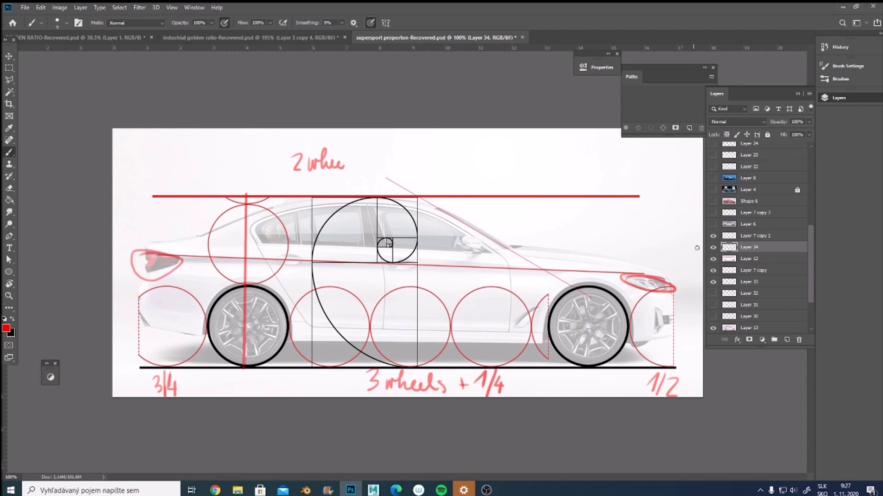
Step: Show the white coupe (Layer 6), write "3 wheels" under its wheelbase on a new layer, and show its golden-spiral overlay
click(713, 224)
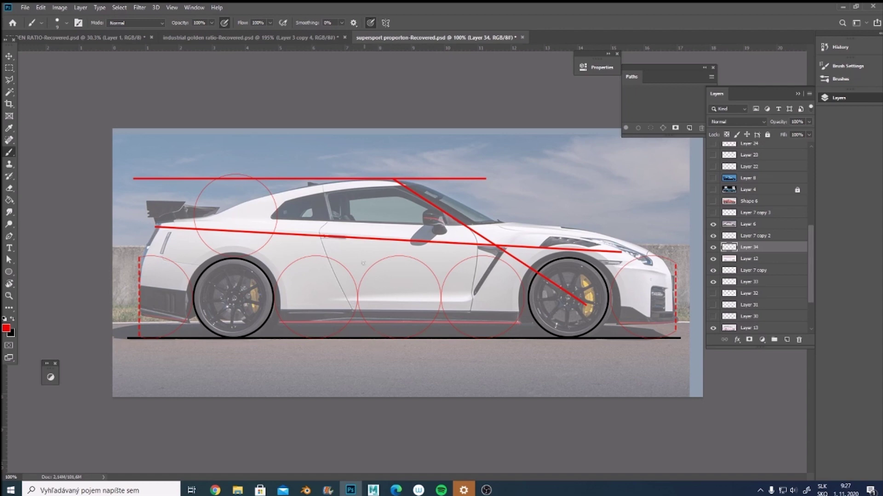
click(754, 224)
click(787, 340)
mouse_move(353, 357)
mouse_down()
mouse_move(361, 378)
mouse_move(387, 375)
mouse_move(386, 356)
mouse_move(393, 366)
mouse_move(433, 366)
mouse_up()
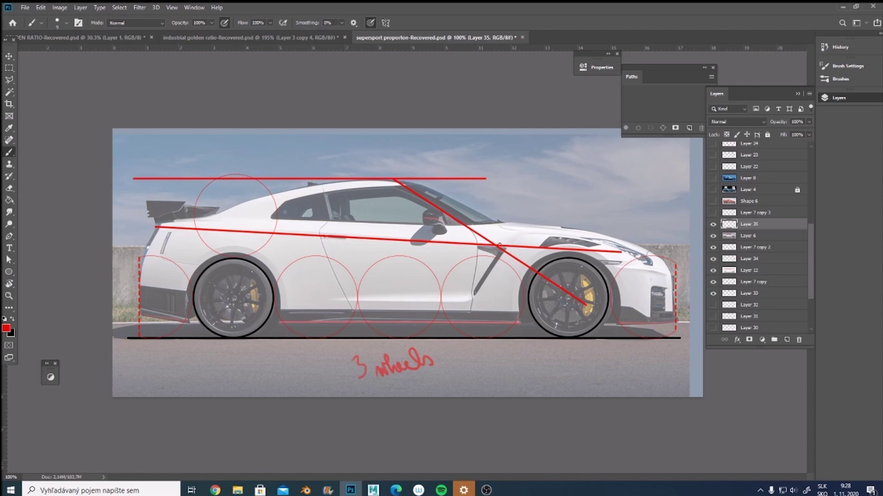
click(713, 213)
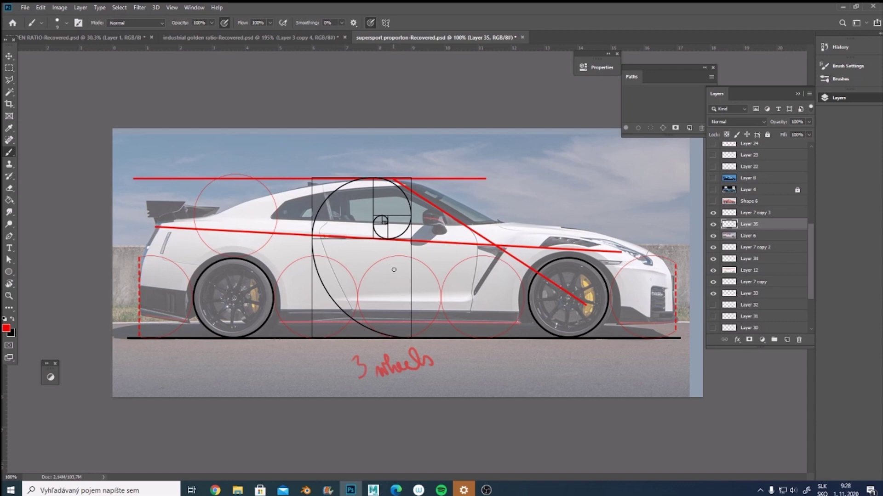
Step: Show the grey-and-blue supercar image (Layer 4) and the large golden-ratio spiral overlay (Layer 7) over it
click(713, 190)
click(745, 190)
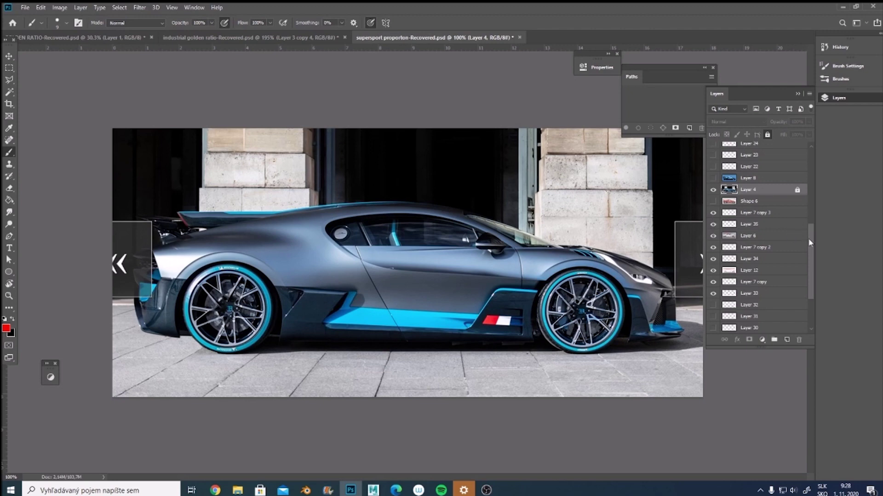
drag(813, 244, 815, 203)
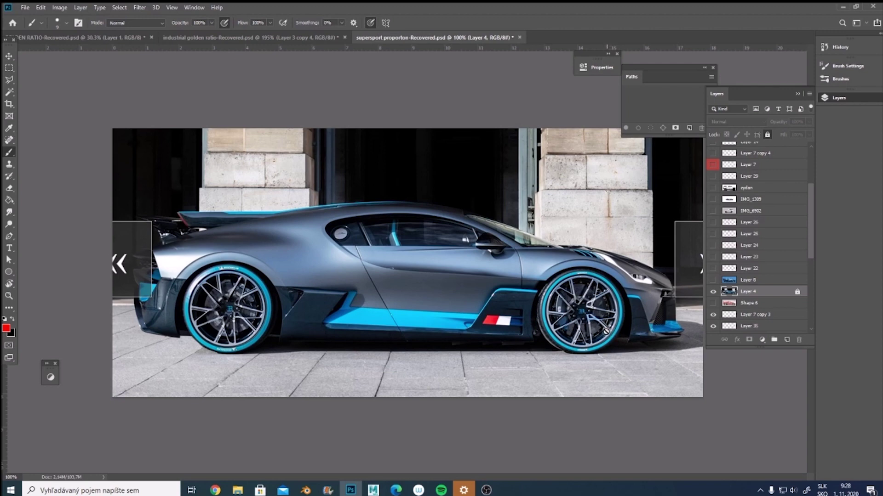
click(713, 165)
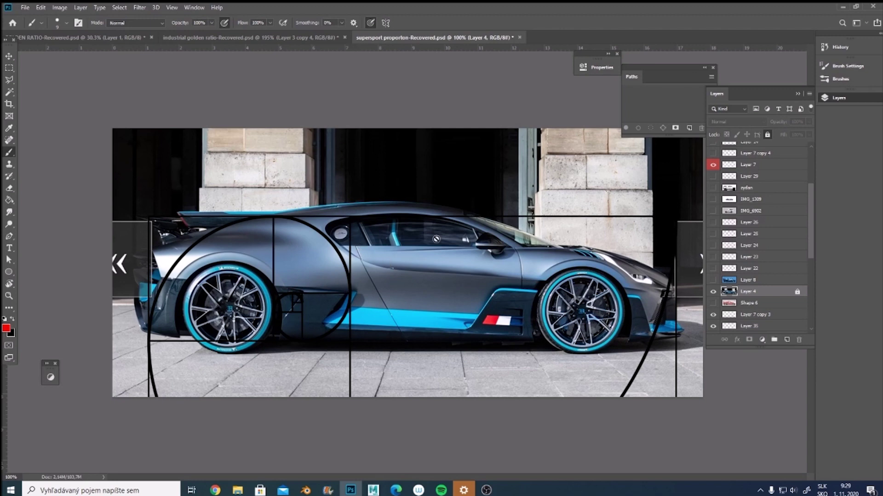
Step: Scale the large golden-spiral overlay to about 103% so it spans the supercar's length and reaches its roof
click(764, 168)
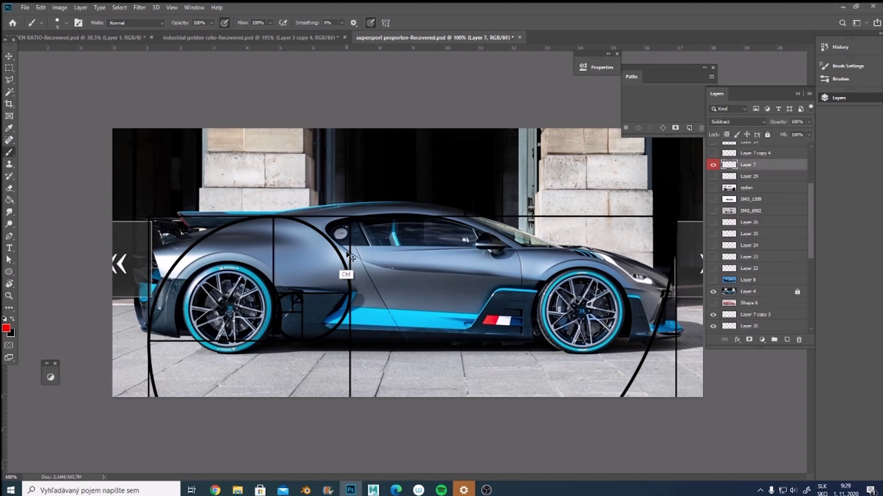
key(ctrl+t)
drag(147, 214, 136, 206)
drag(677, 208, 677, 209)
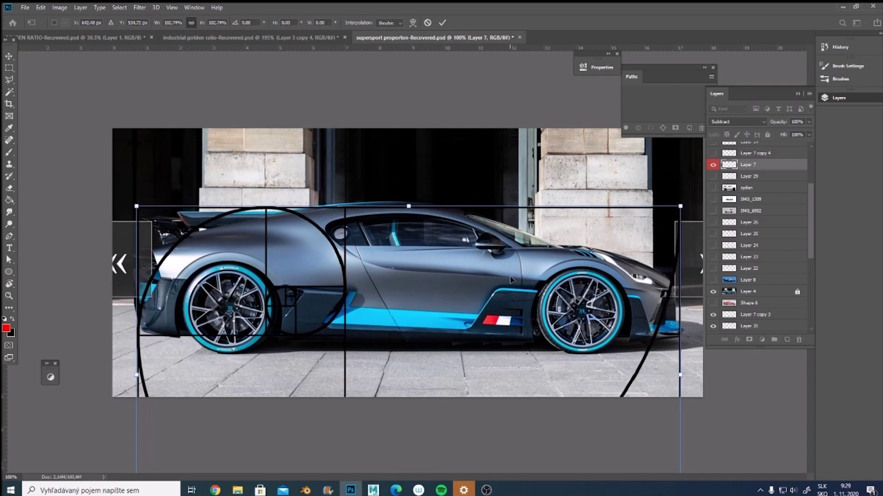
key(Return)
Step: On a new layer, draw a small red mark at the round detail behind the supercar's side window, and hide that layer
key(b)
click(786, 340)
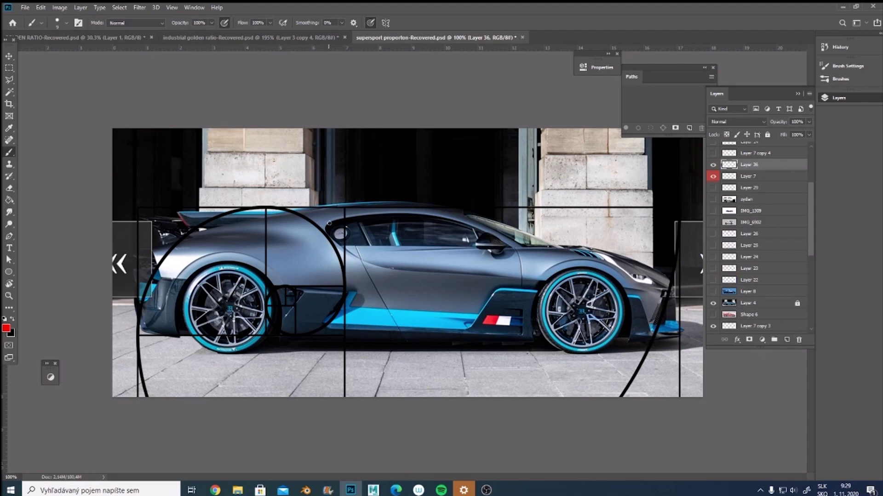
mouse_move(340, 233)
mouse_down()
mouse_move(332, 238)
mouse_move(343, 247)
mouse_up()
click(713, 165)
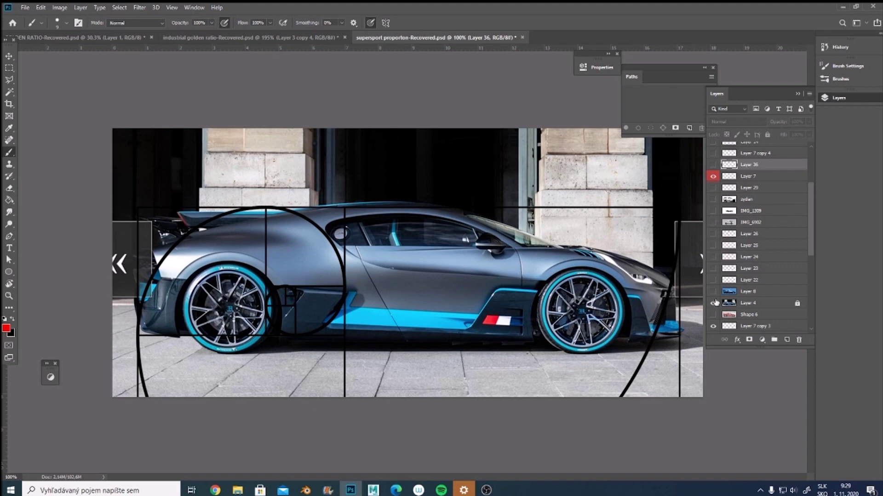
Step: Show the blue supercar image (Layer 8) under the golden spiral for comparison, and hide the spiral overlay
click(713, 292)
click(714, 303)
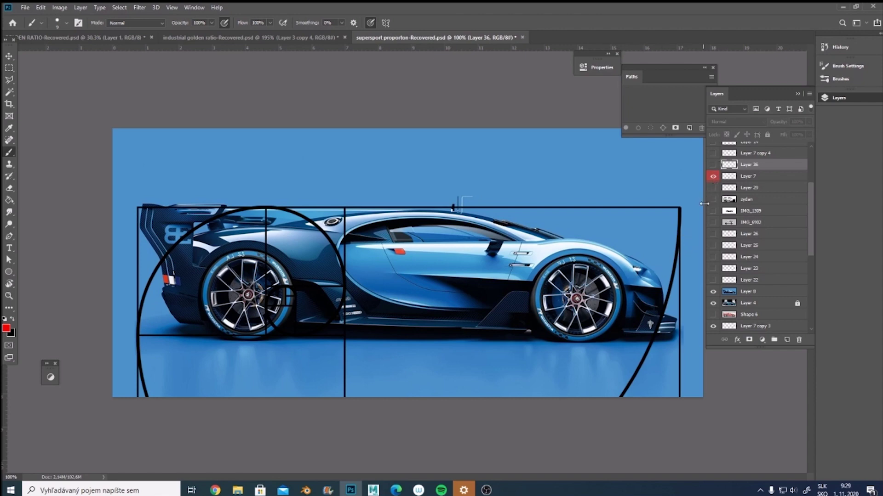
click(713, 177)
Step: Show the off-road vehicle (IMG_6902) and, on a new layer, draw a red line from its nose to the rear panel labelled 2/3
click(713, 222)
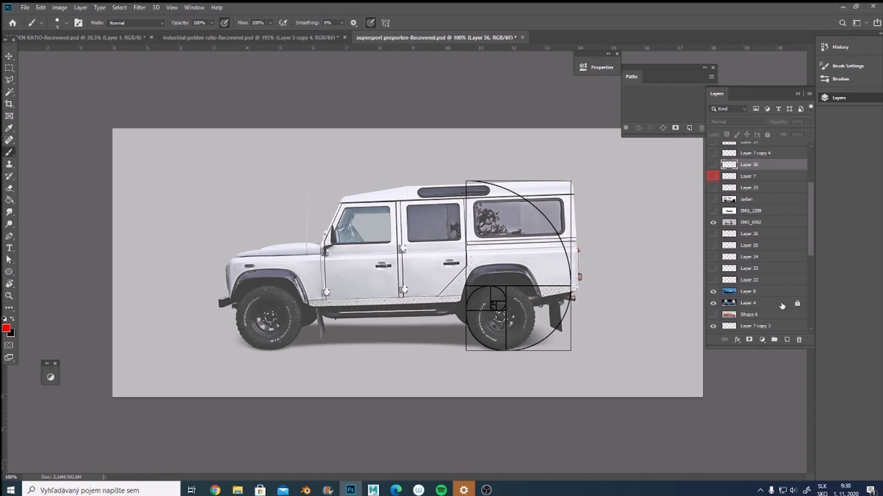
click(747, 225)
click(787, 339)
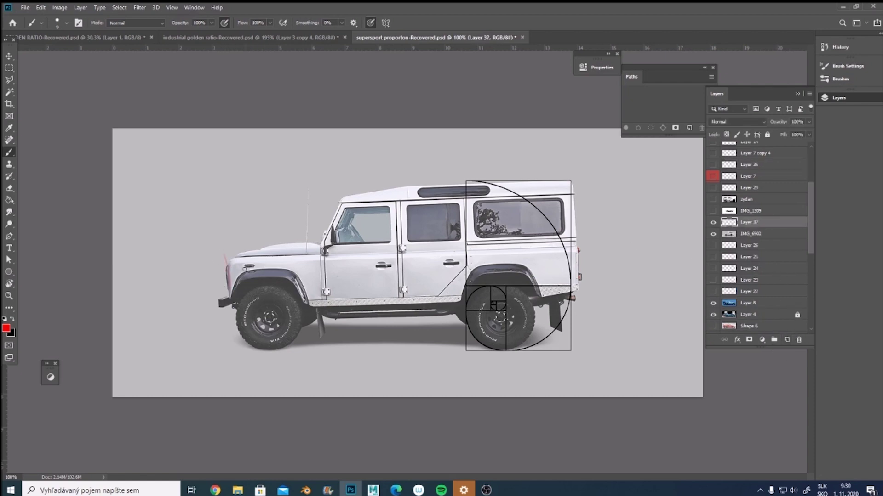
mouse_move(230, 258)
mouse_down()
mouse_move(468, 256)
mouse_move(460, 263)
mouse_up()
drag(355, 279, 371, 291)
drag(381, 277, 374, 300)
drag(389, 279, 391, 295)
Step: Draw a red arrowed line along the off-road vehicle's rear section and label it 1/3
drag(481, 249, 482, 263)
drag(473, 256, 581, 251)
drag(577, 247, 578, 256)
mouse_move(525, 271)
mouse_down()
mouse_move(552, 273)
mouse_move(541, 276)
mouse_up()
drag(540, 258, 532, 277)
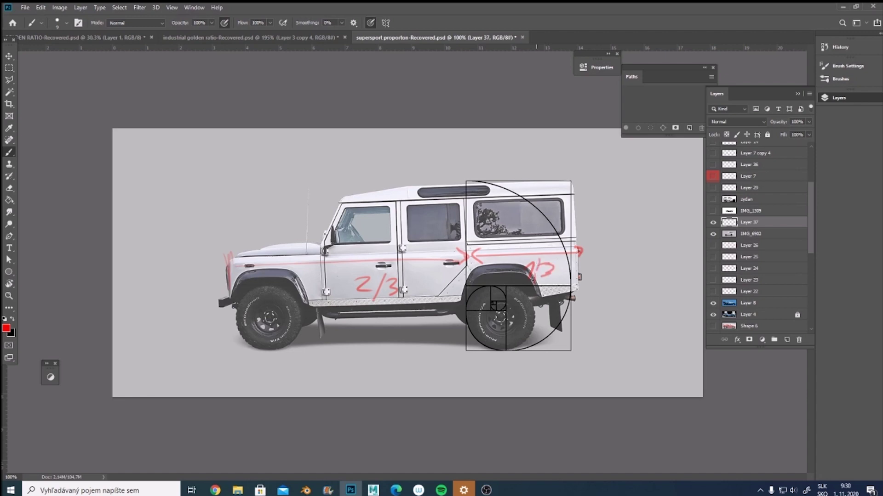
Step: Hide the off-road annotations, show the number 18 race car (IMG_1309), and draw a red line along its front portion with a label starting 2/
click(713, 223)
click(713, 211)
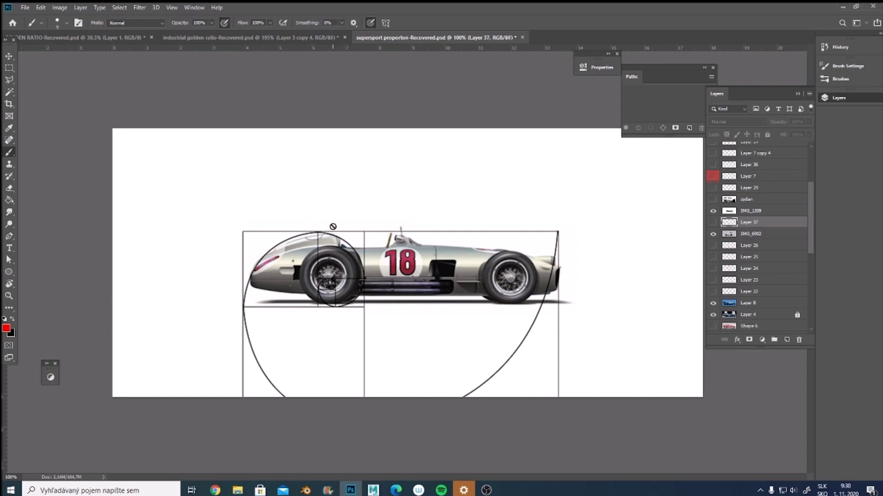
click(764, 213)
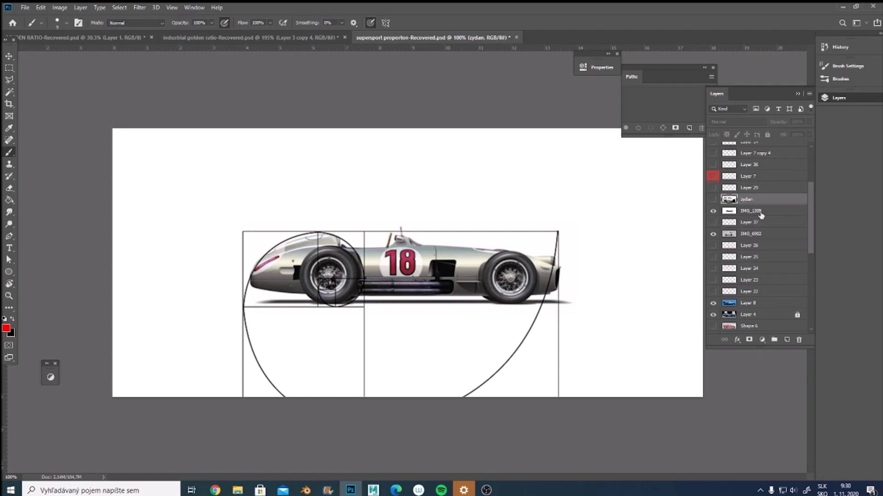
drag(420, 283, 534, 275)
drag(454, 256, 466, 263)
drag(477, 255, 465, 271)
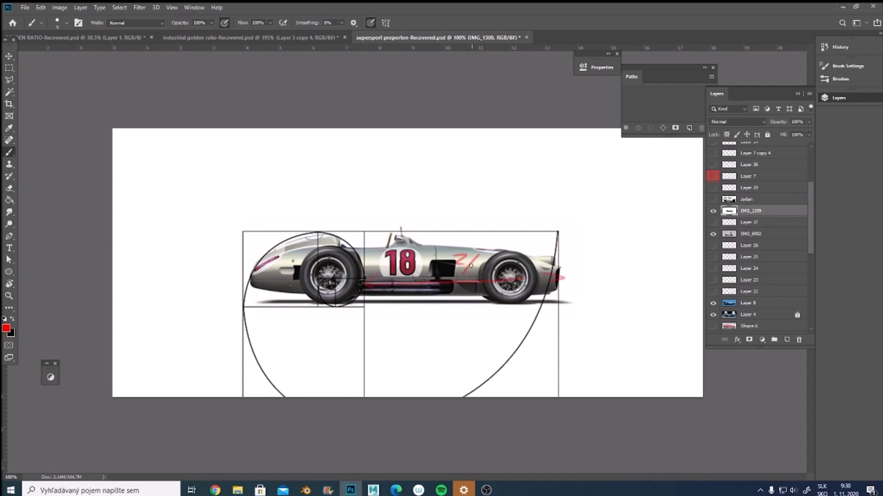
Step: Show the concept car sketch (zydan) and lay the Layer 7 golden spiral over it, with the spiral layer active
click(713, 199)
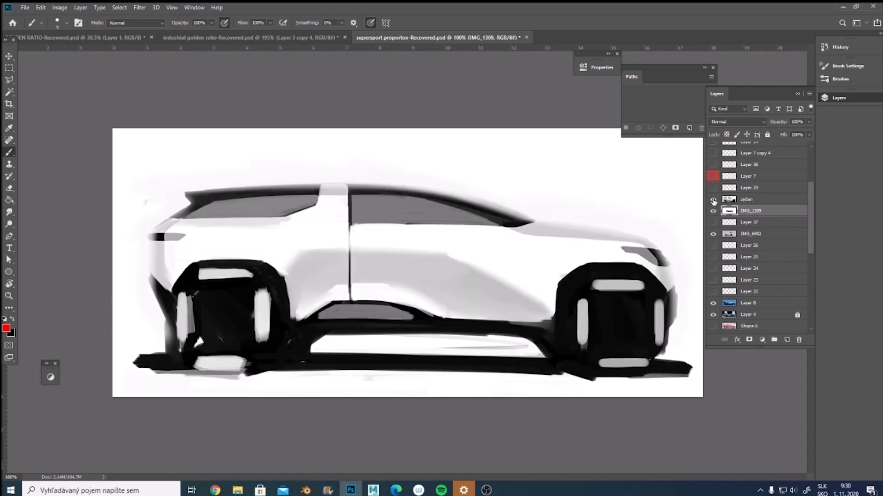
click(746, 200)
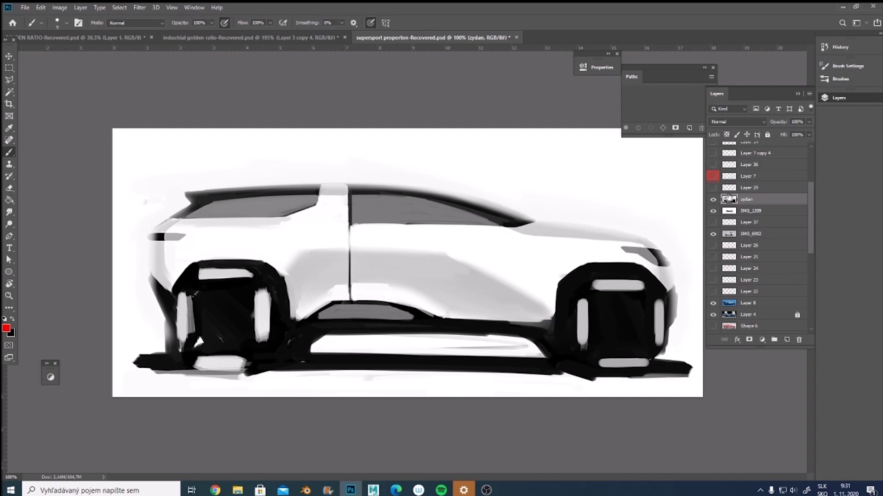
click(713, 177)
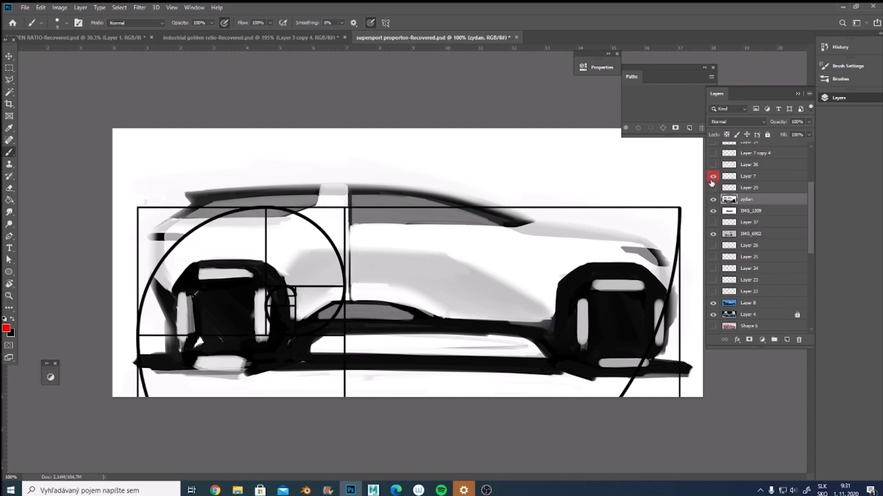
click(747, 179)
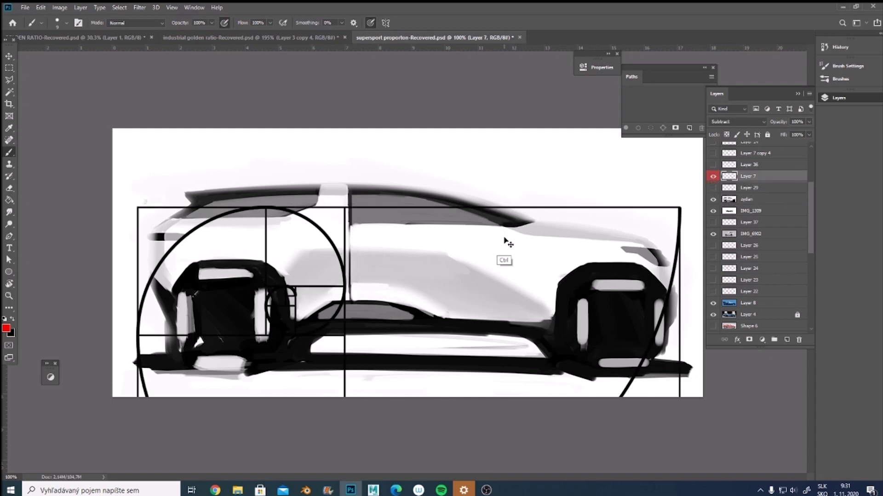
Step: Reposition the golden spiral over the concept car and scale it to 97.78% so it fits the body, and hide the overlay
key(ctrl+t)
drag(490, 265, 500, 254)
drag(691, 201, 676, 206)
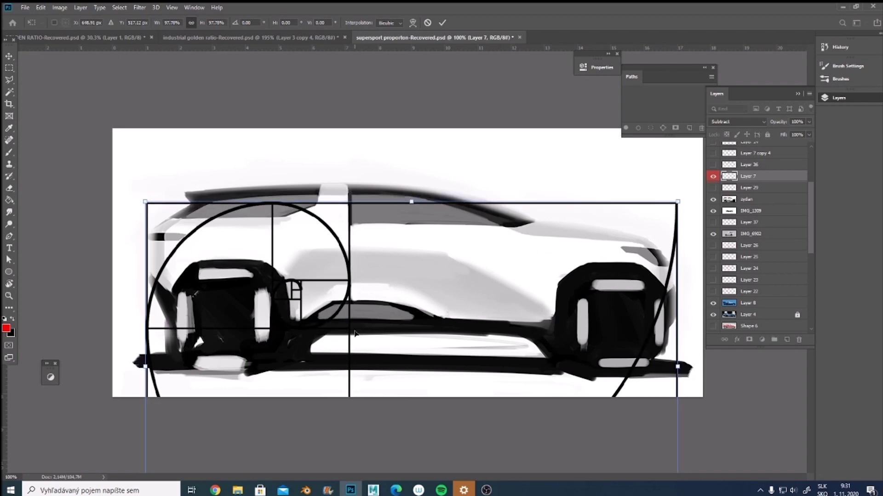
key(Return)
key(b)
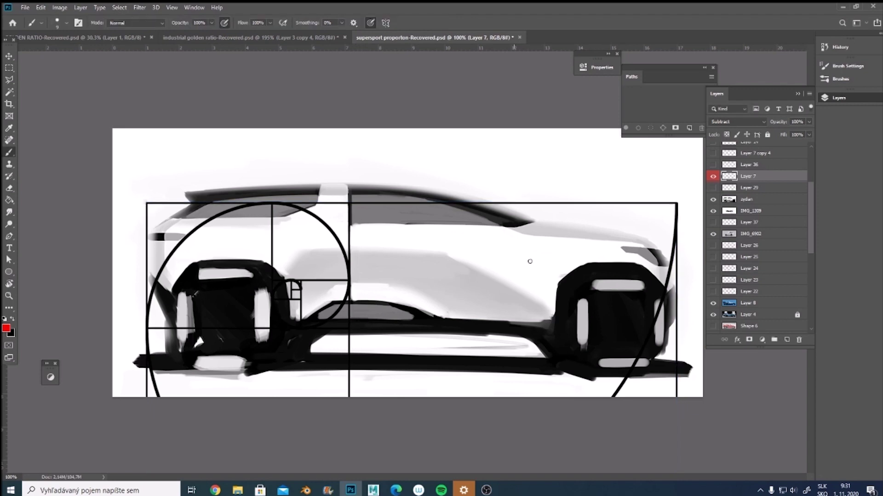
click(713, 176)
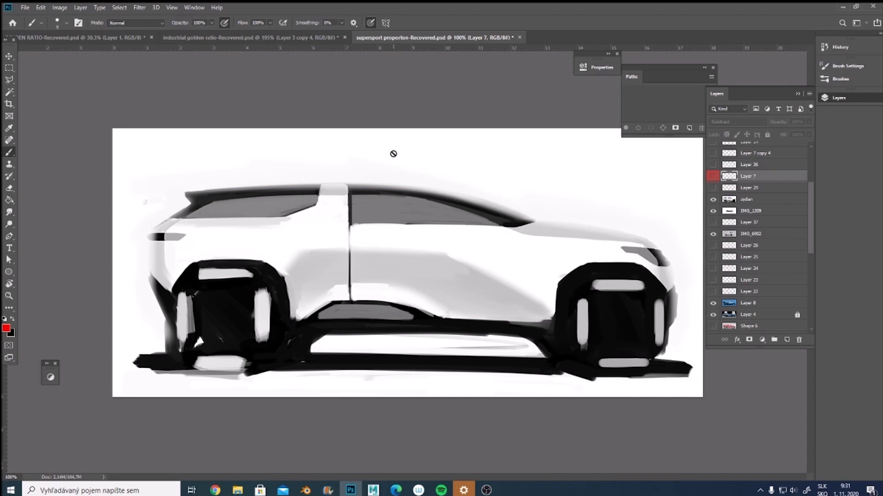
Step: Switch to the industrial golden ratio document and hide the layers above the Background so only the portable radio image shows
click(276, 38)
drag(713, 151, 713, 185)
scroll(811, 221, down, 1)
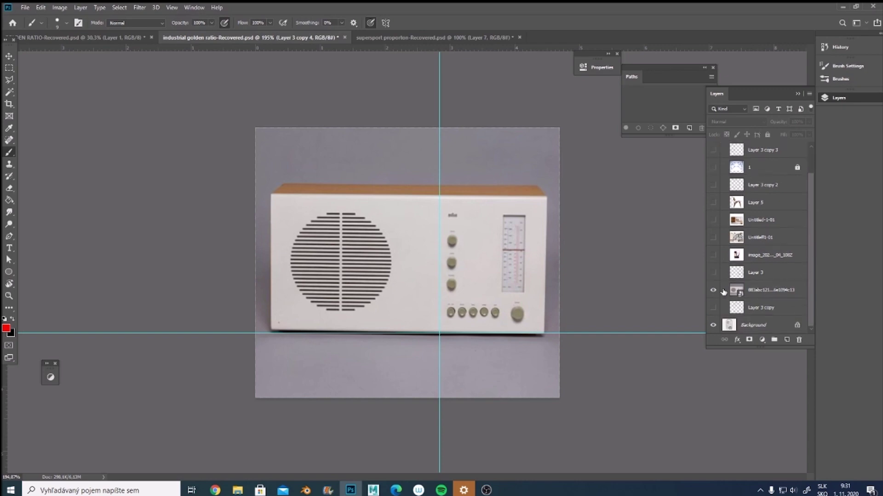
click(713, 290)
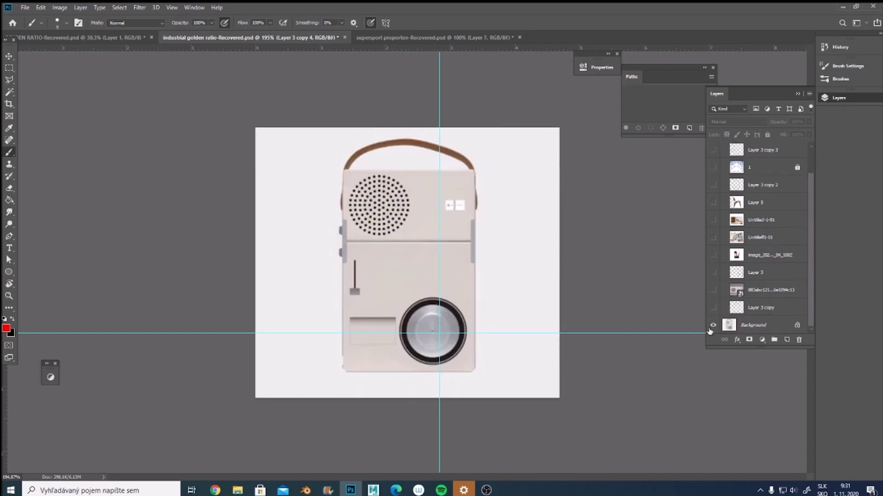
click(473, 186)
click(433, 183)
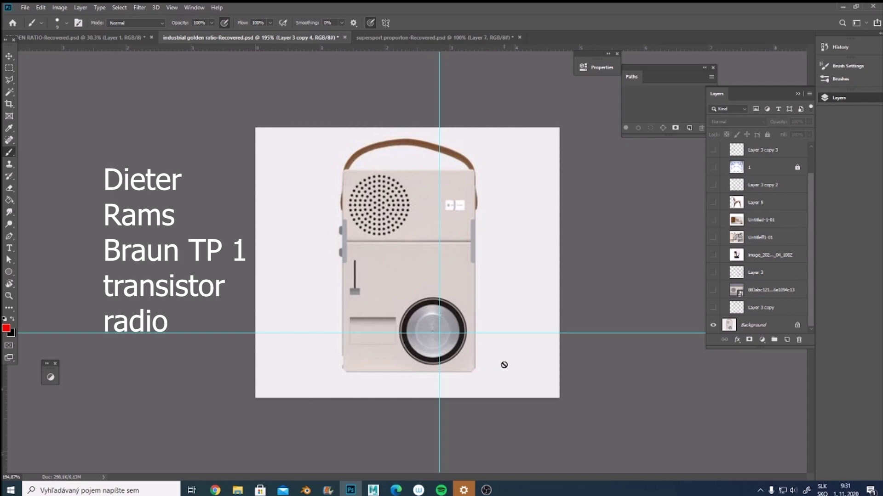
Step: Show the Layer 3 copy golden spiral over the portable radio and scale it to 99.26% to match the radio's dividing line
click(713, 307)
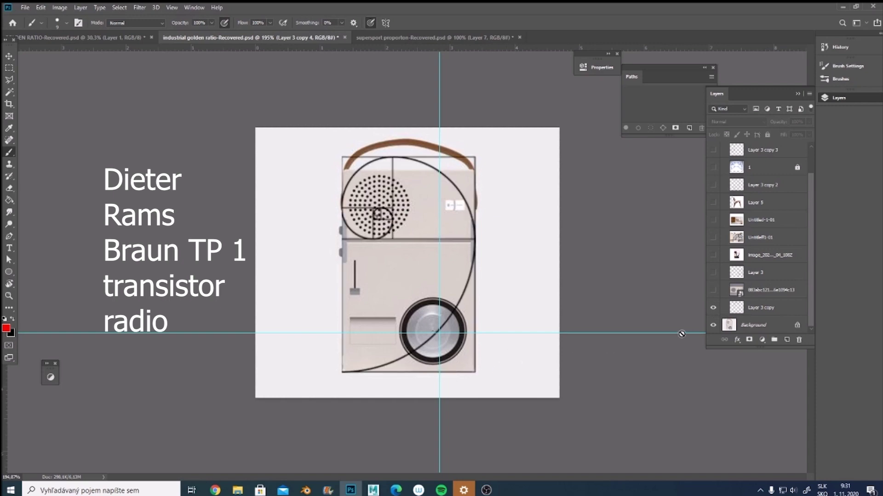
click(758, 315)
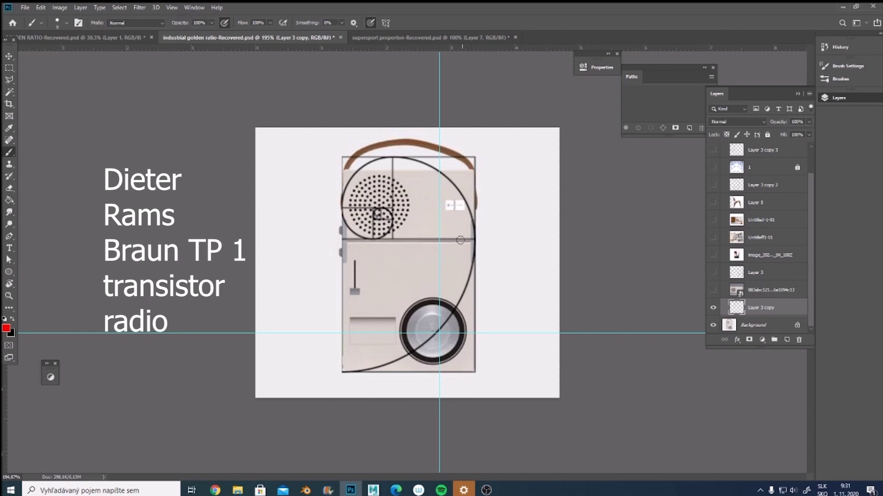
key(ctrl+t)
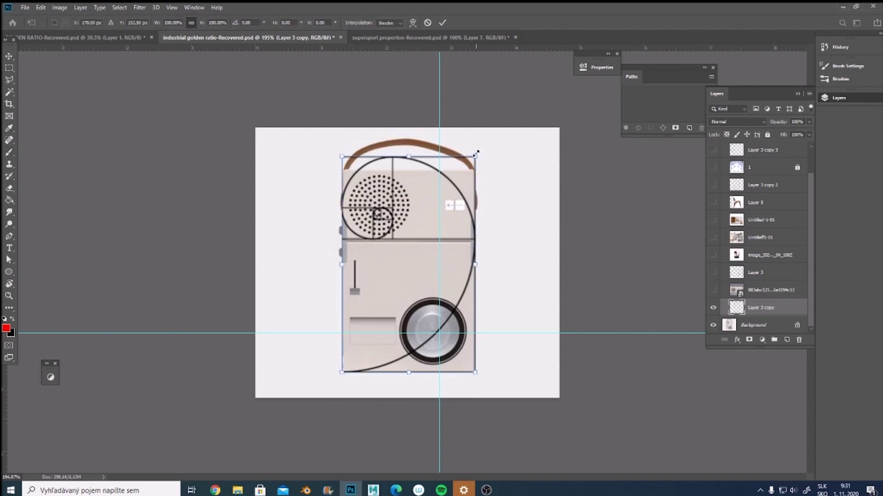
drag(476, 153, 479, 159)
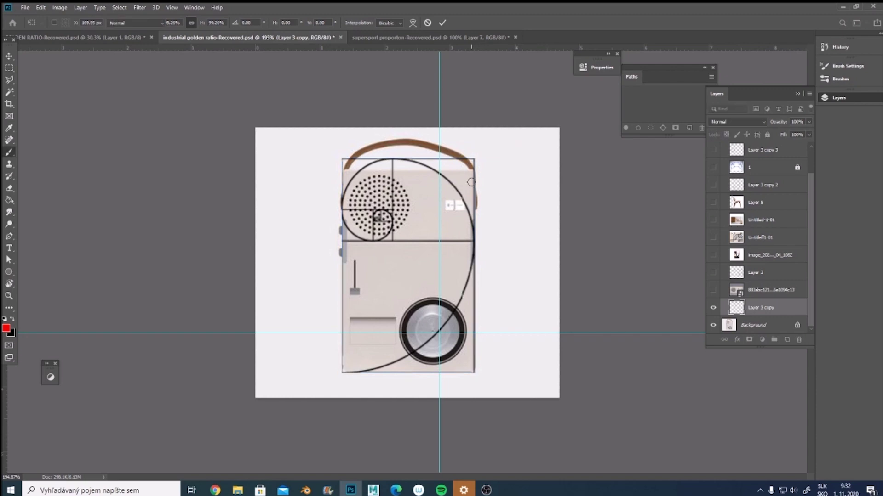
key(Return)
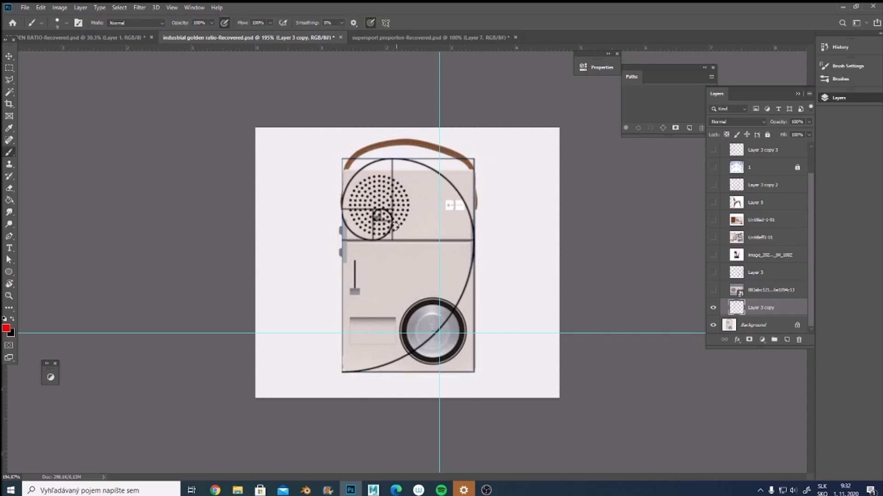
Step: Draw two red vertical lines beside the portable radio, marking its lower section and its upper section
right_click(549, 284)
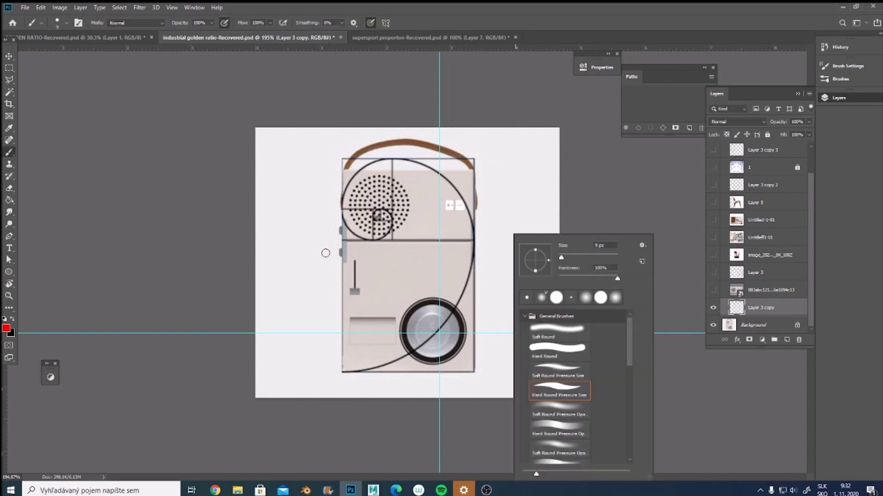
drag(335, 239, 330, 380)
drag(333, 161, 335, 221)
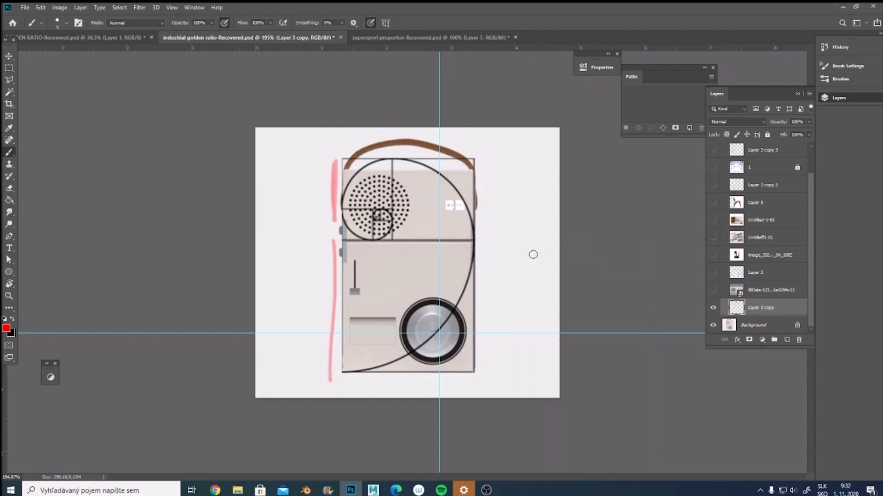
Step: Reveal the wide white radio with its Layer 3 spiral, followed one by one by the coffee machine, curved staircase and kitchen images
click(713, 290)
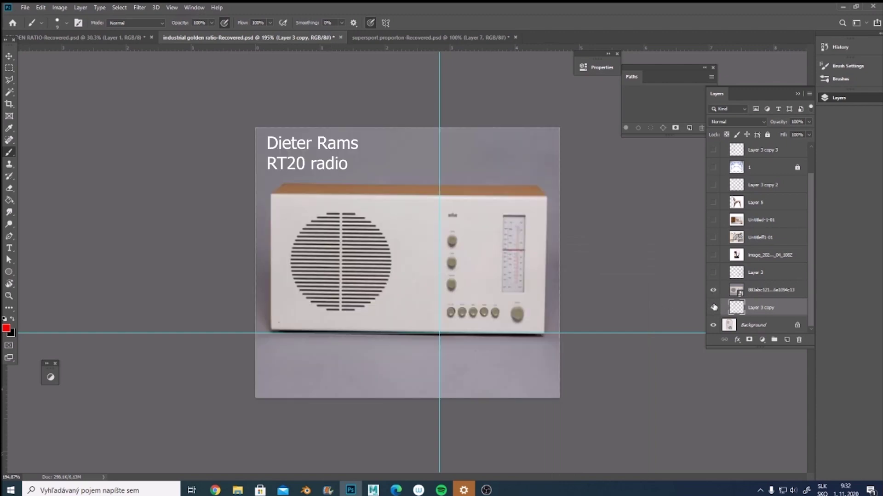
click(713, 272)
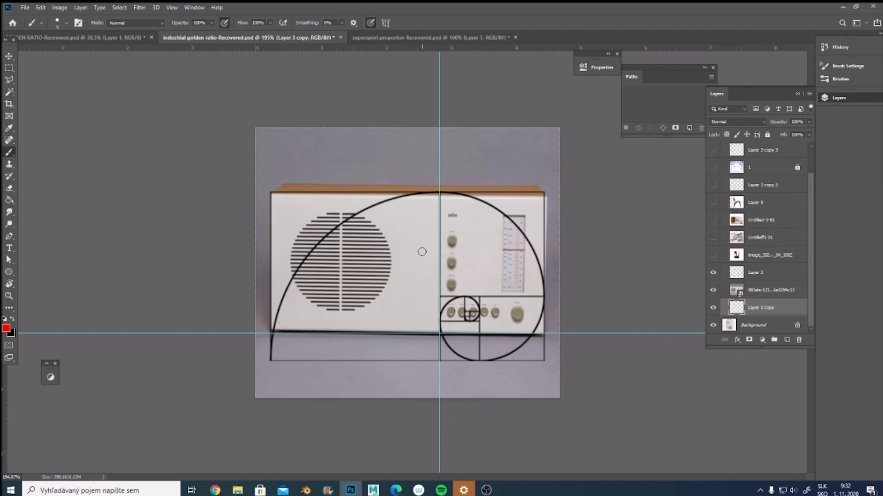
click(713, 255)
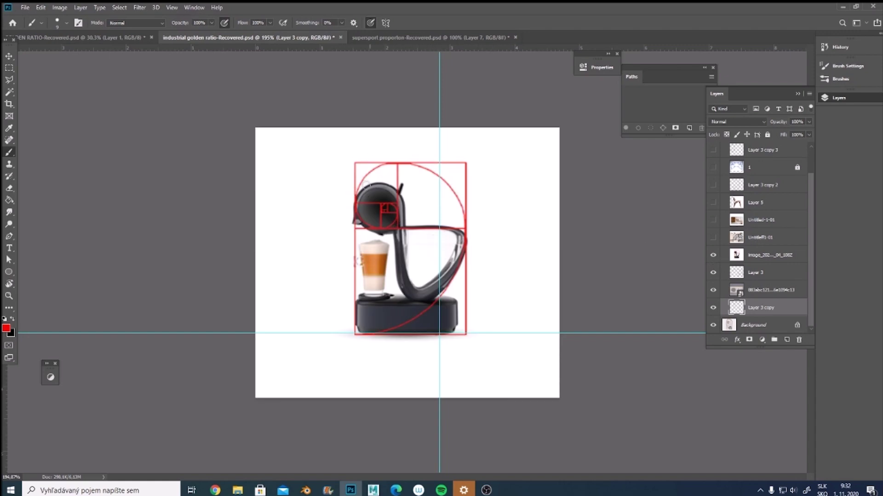
click(713, 238)
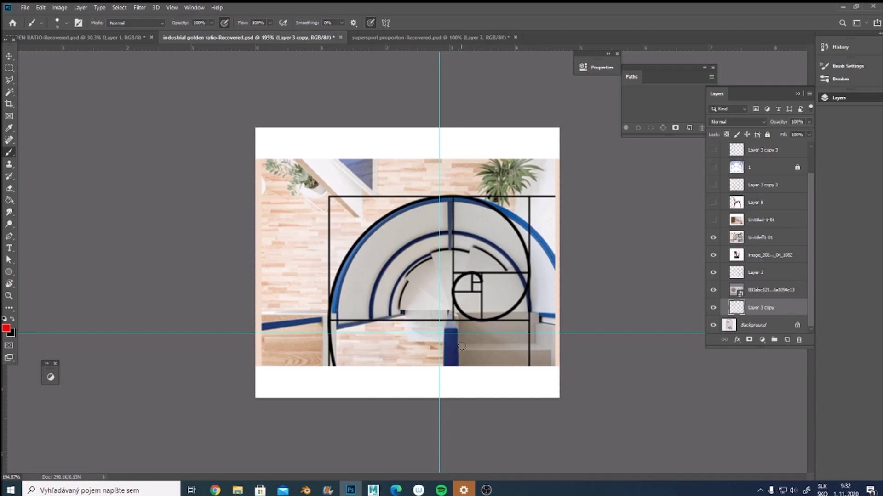
click(712, 221)
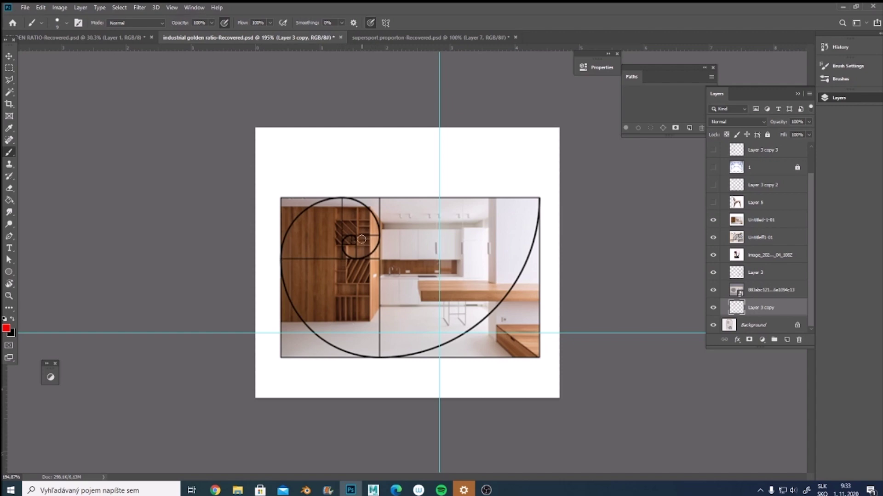
Step: Show the wooden lounge chair image (Layer 5) with the Layer 3 copy 2 golden spiral over it
click(713, 203)
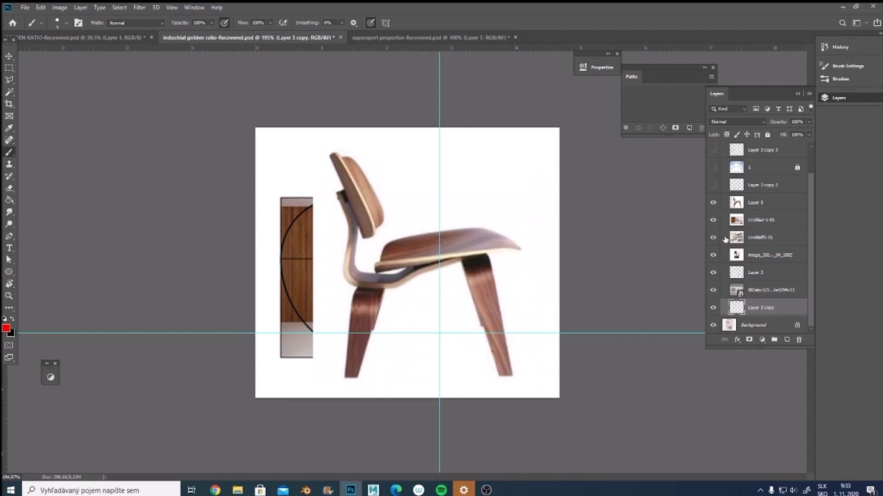
click(737, 209)
click(713, 185)
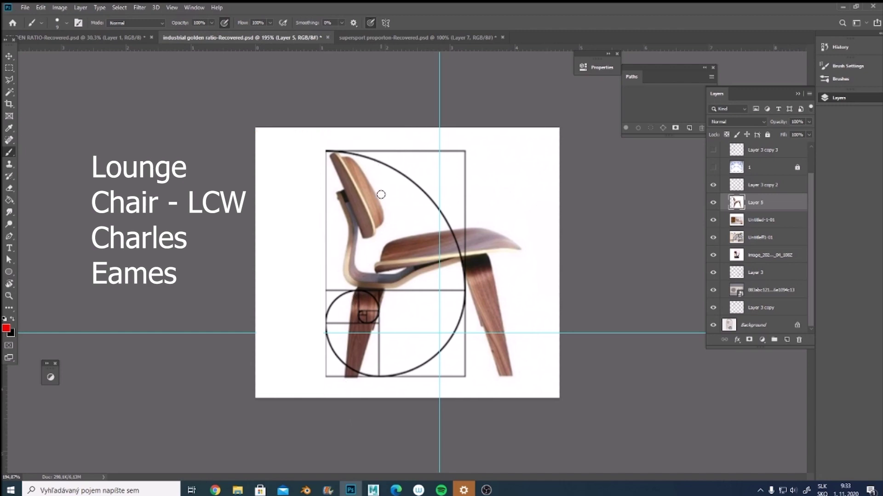
Step: Show the game controller sketch (layer 1) and add a white-filled layer beneath it to cover the chair
drag(811, 190, 811, 160)
click(712, 198)
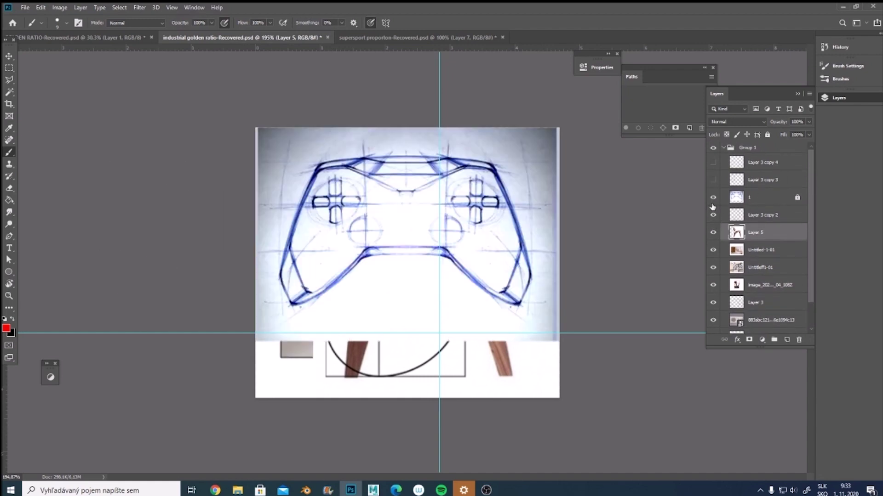
click(755, 216)
click(786, 340)
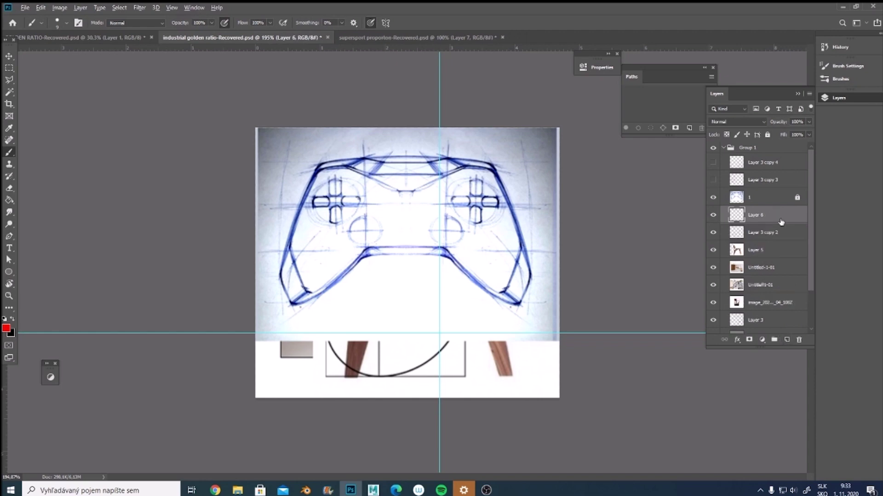
click(5, 318)
click(13, 321)
key(alt+BackSpace)
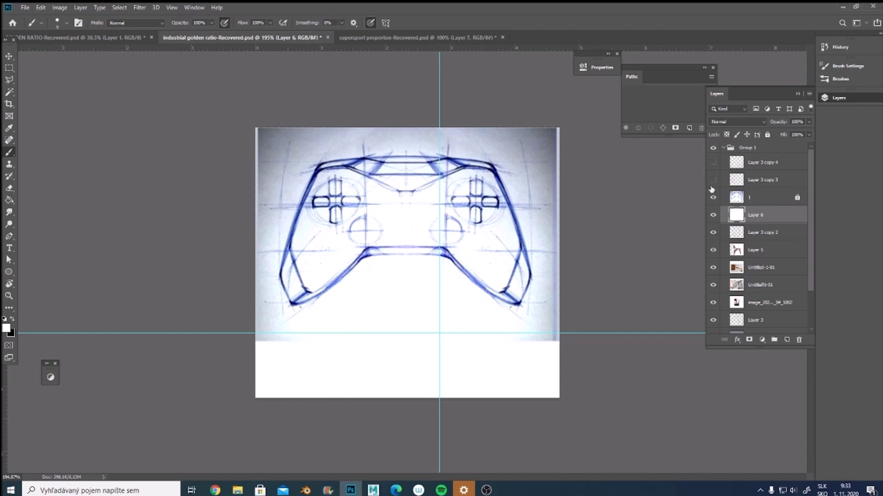
Step: Show the Layer 3 copy 3 spiral and, on a new layer above it, brush a white vertical line beside its large square
click(714, 180)
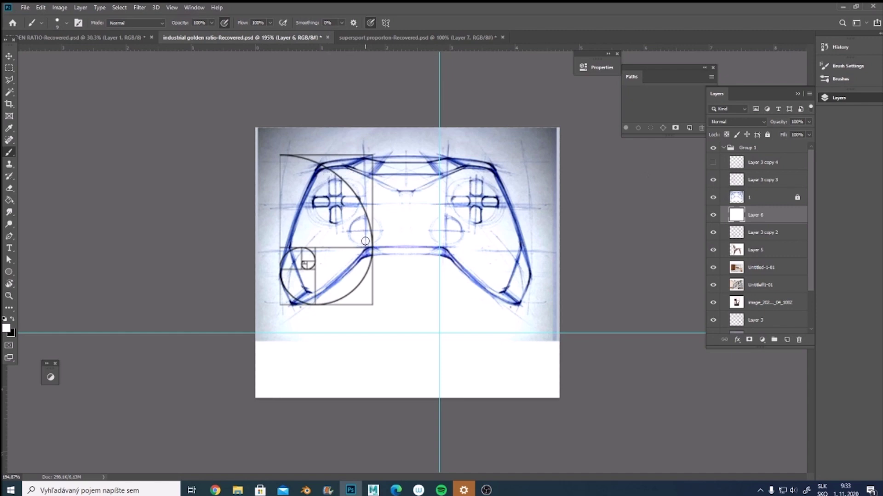
click(765, 188)
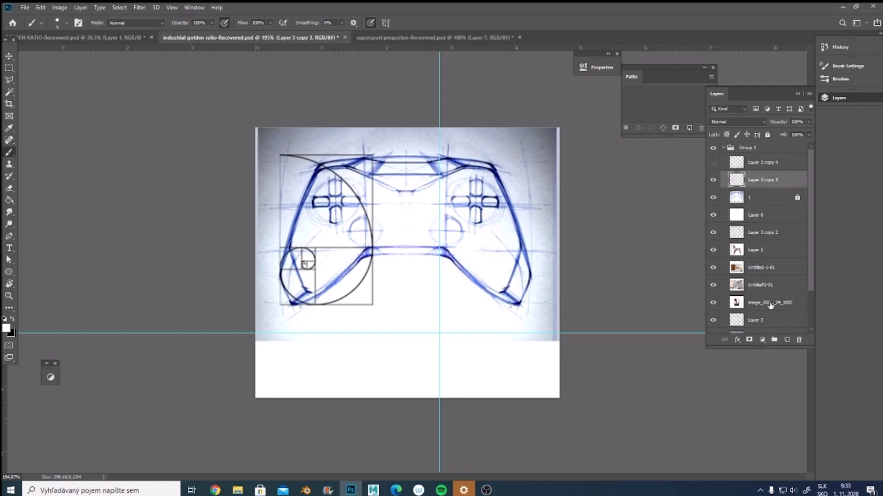
click(787, 340)
right_click(441, 281)
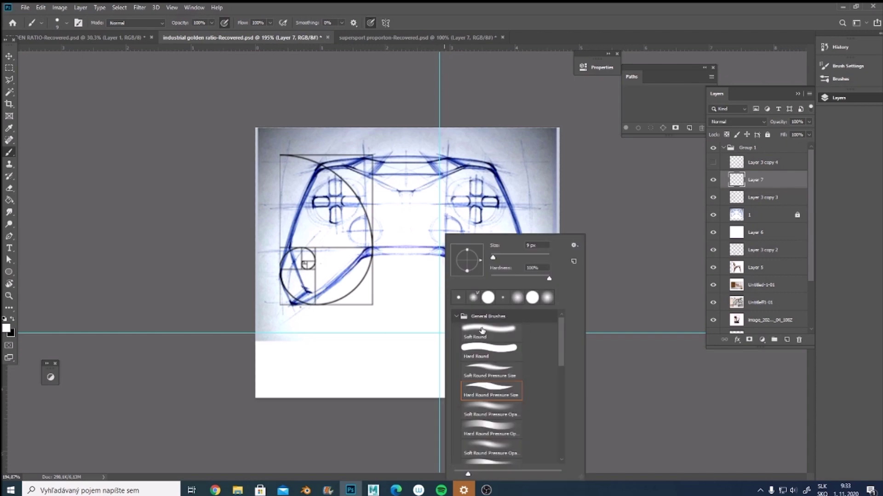
drag(492, 257, 492, 257)
key(Return)
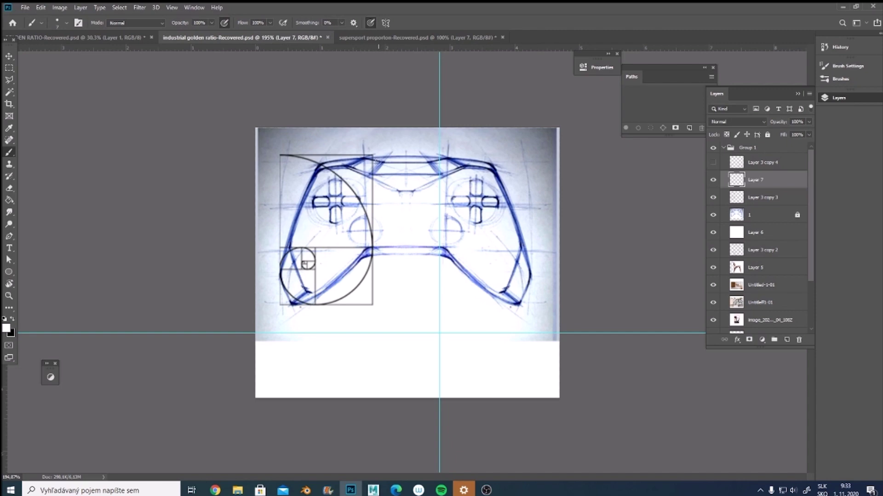
drag(279, 156, 279, 159)
drag(275, 160, 273, 246)
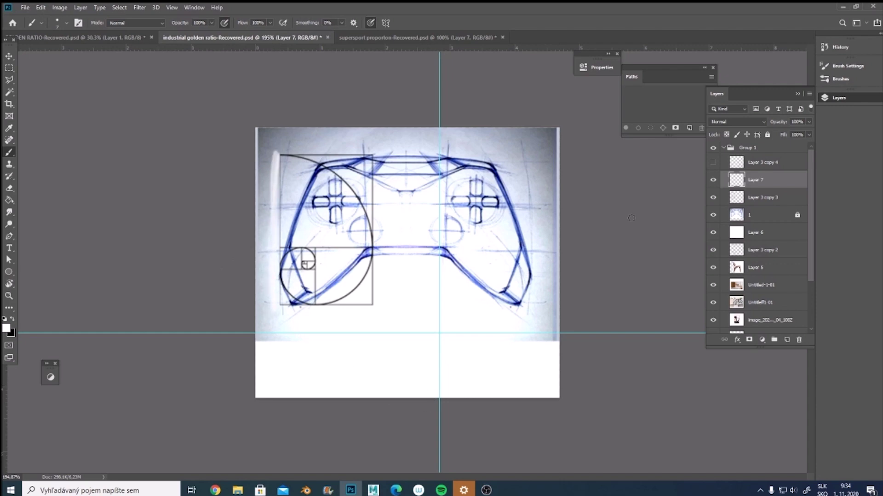
Step: Show the Layer 3 copy 4 spiral and, in red (ff0000), circle the controller's right thumbstick and mark the spiral's width and dividing line
click(715, 164)
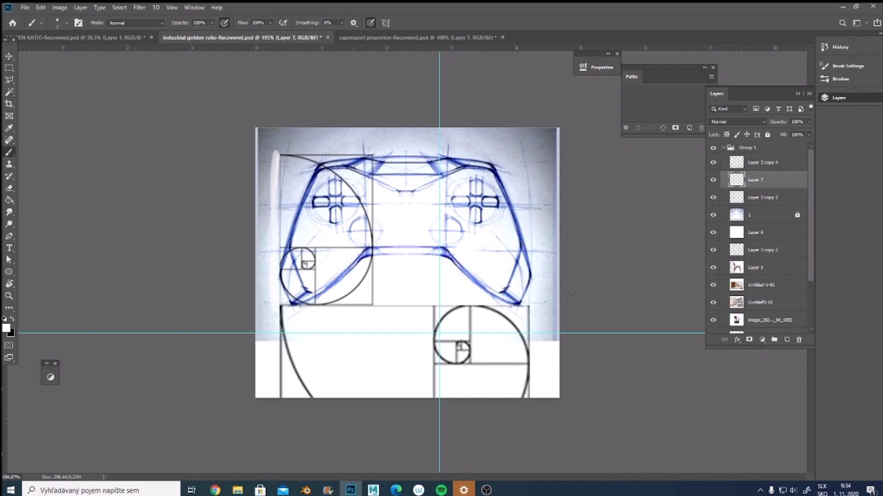
click(6, 328)
text(ff0000)
drag(282, 312, 457, 305)
mouse_move(446, 232)
mouse_down()
mouse_move(447, 306)
mouse_move(432, 230)
mouse_move(458, 227)
mouse_up()
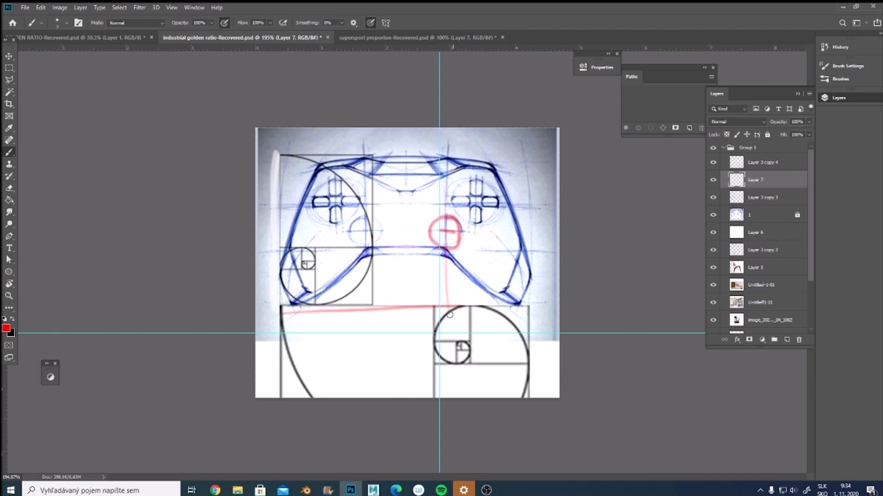
mouse_move(424, 366)
mouse_down()
mouse_move(439, 297)
mouse_move(424, 380)
mouse_up()
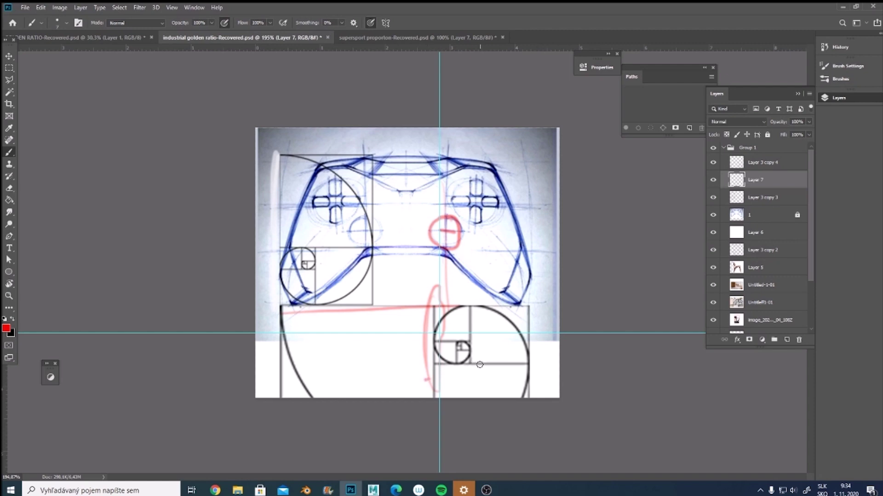